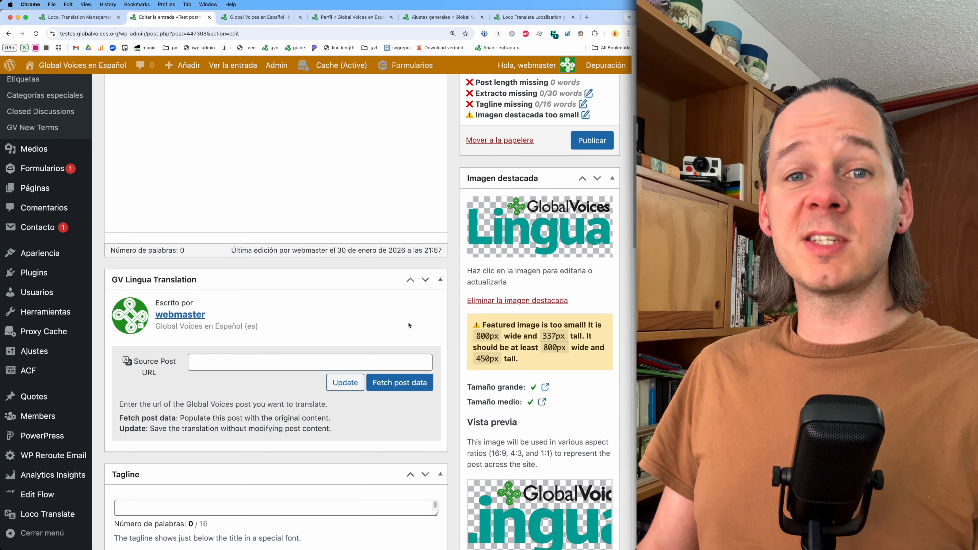
- Examine the GV Lingua Translation box and its Source Post URL field in the post editor
scroll(366, 301, down, 1)
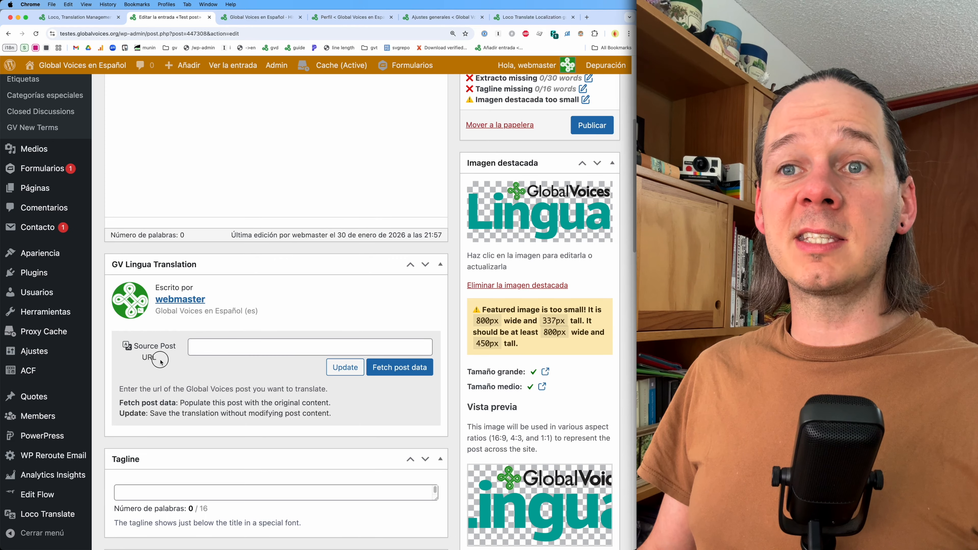
triple_click(150, 349)
scroll(193, 421, up, 1)
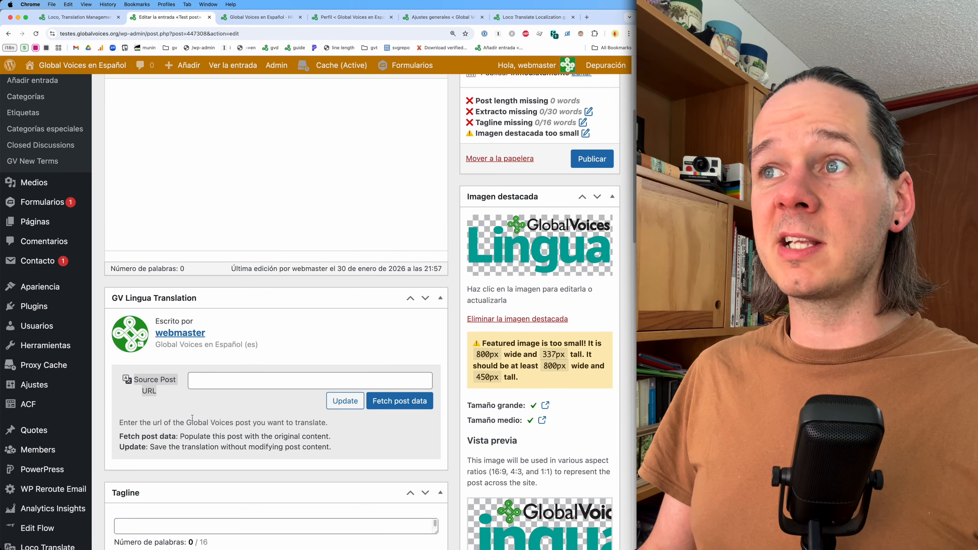
scroll(200, 417, down, 1)
triple_click(518, 327)
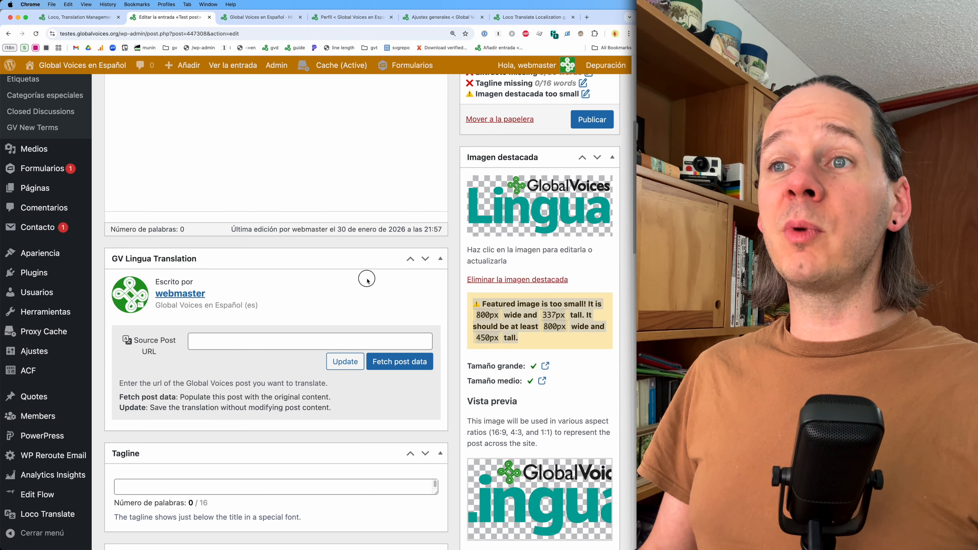
- Switch to the Loco Translate tab and review its home page of translation bundles
click(92, 17)
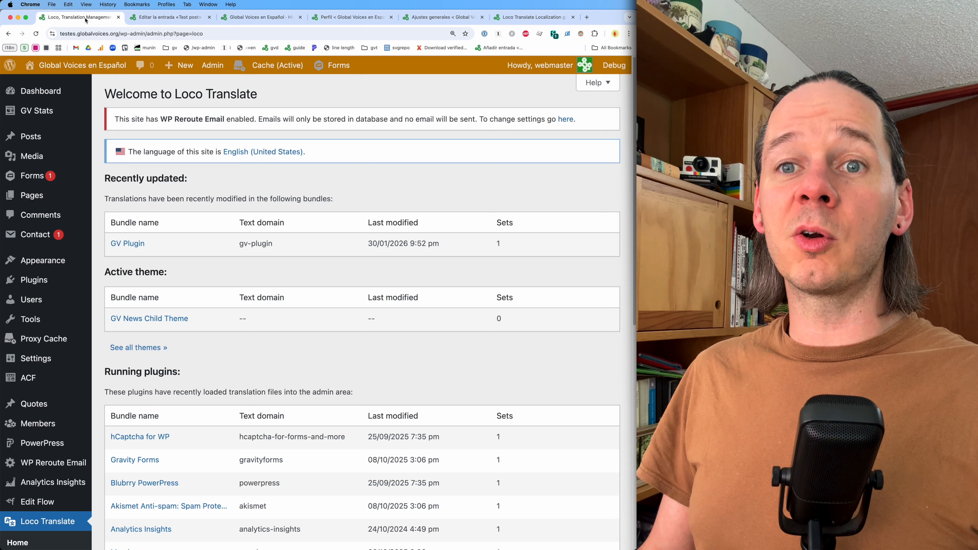
mouse_move(54, 264)
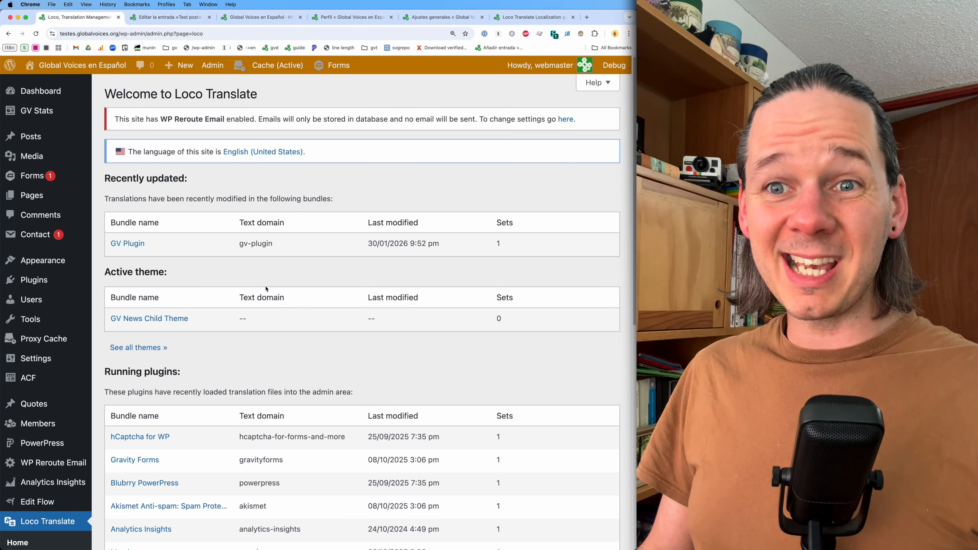
scroll(198, 311, down, 10)
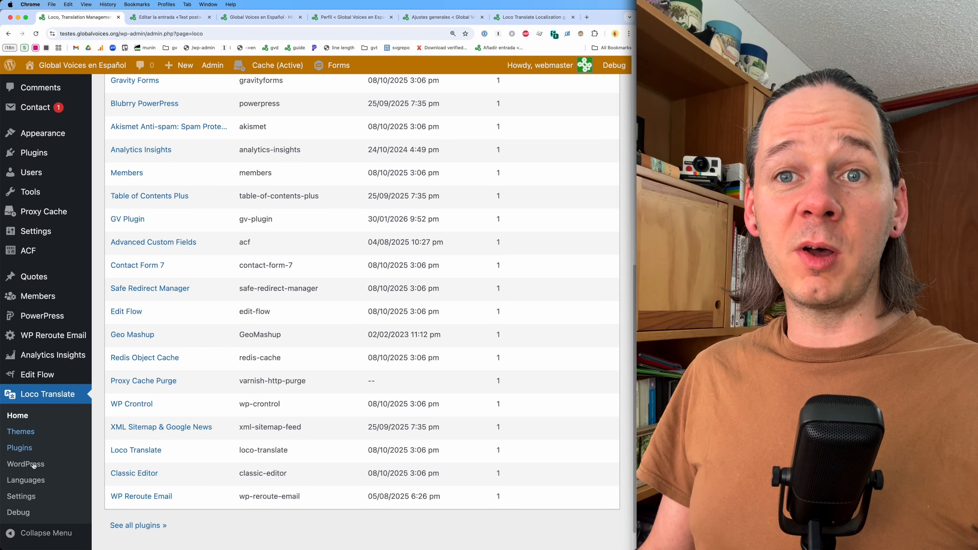
mouse_move(43, 376)
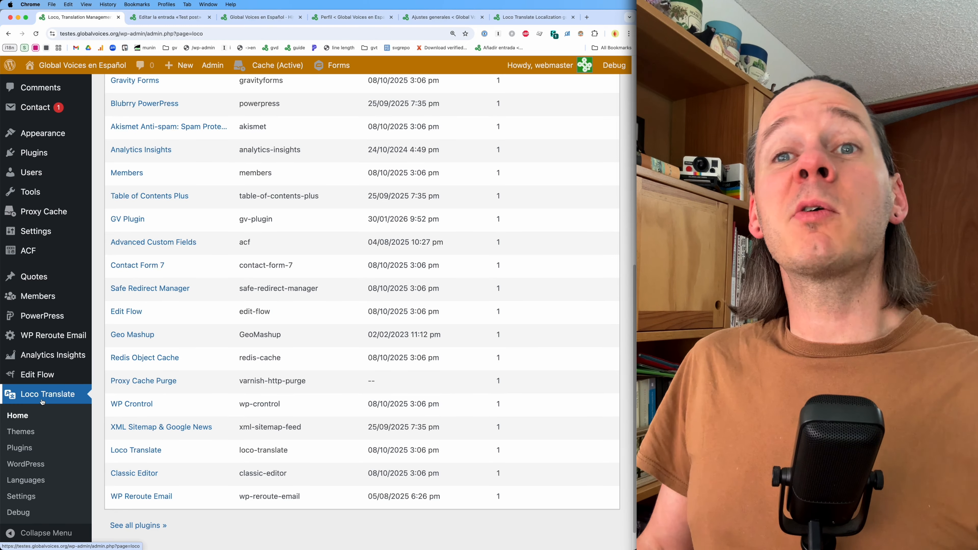
mouse_move(47, 155)
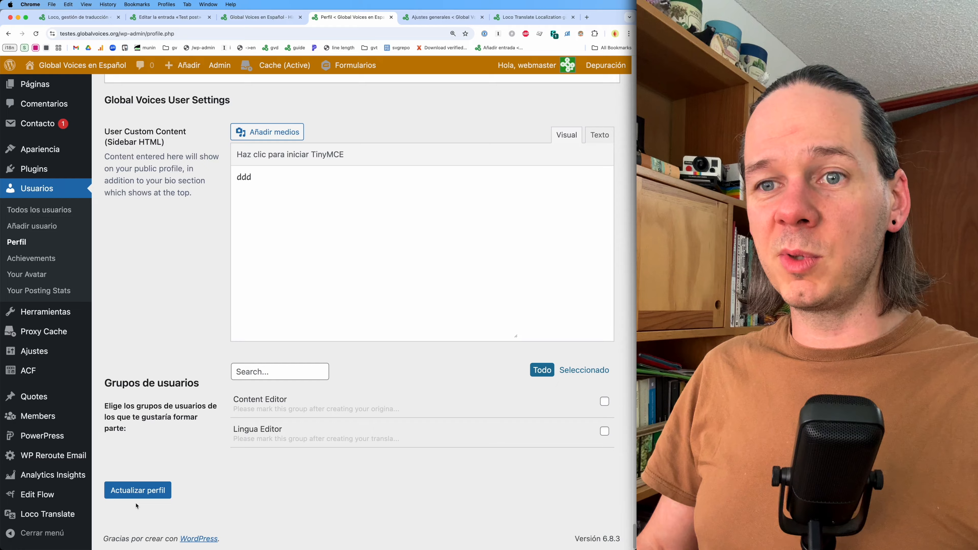
- Update the user profile, then reload the post editor and Loco Translate pages
click(138, 496)
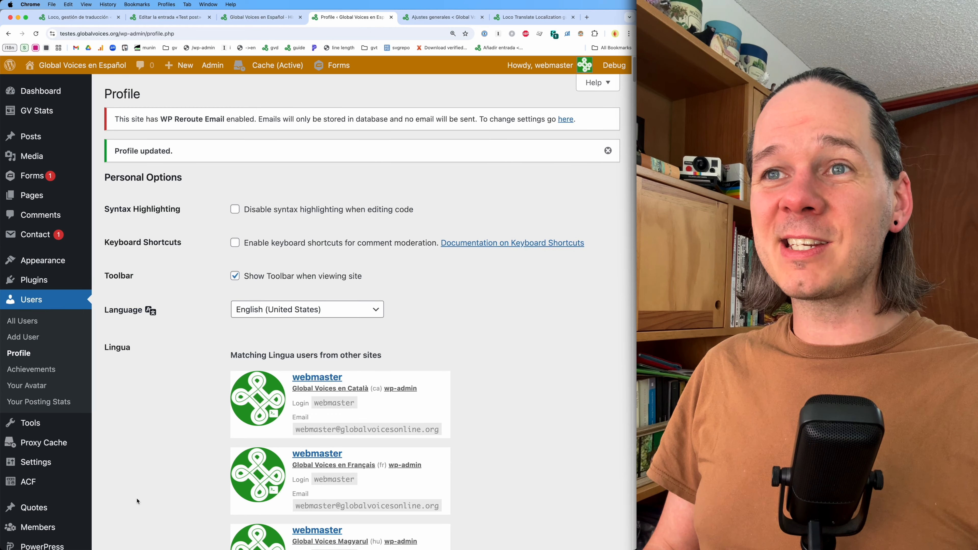
key(super+alt+Left)
key(super+alt+Left)
key(super+r)
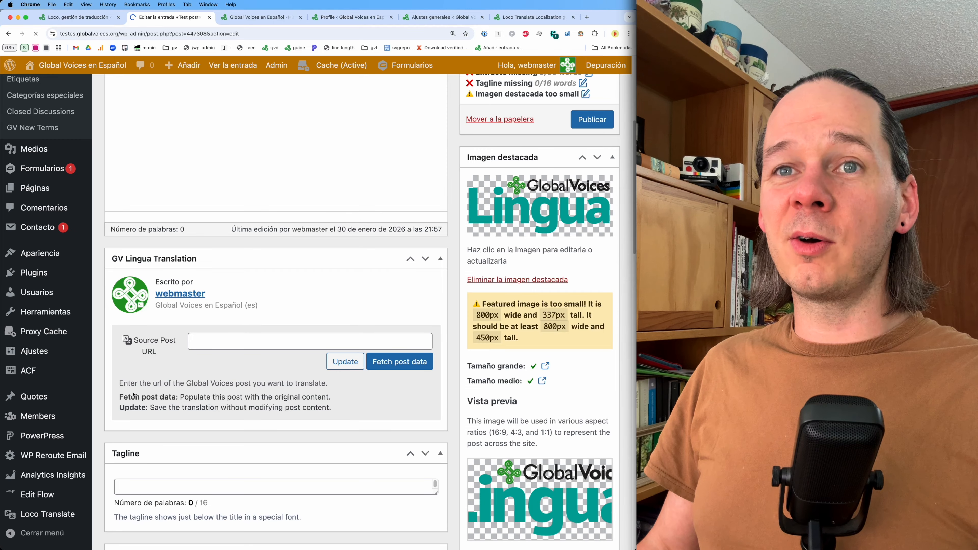
key(super+alt+Left)
key(super+r)
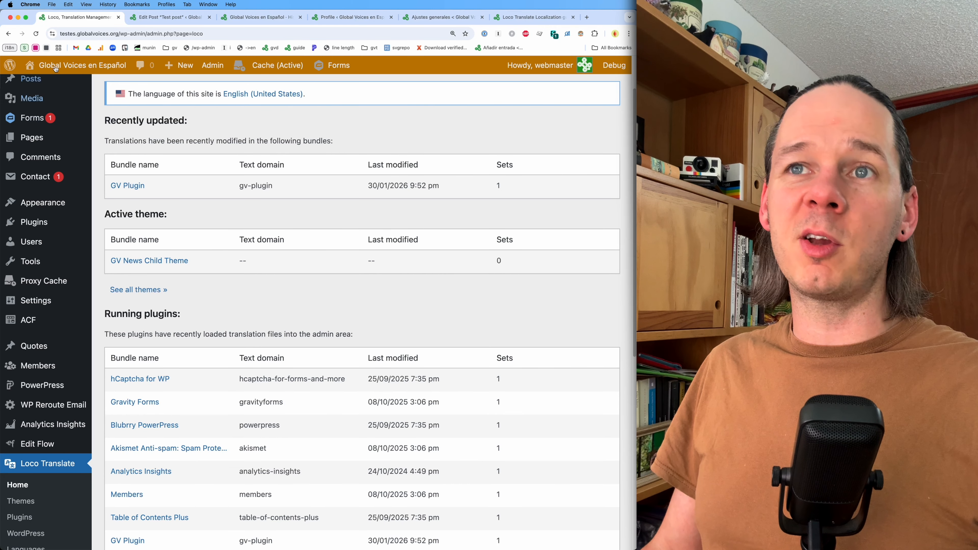
- Open the GV Plugin bundle from the running plugins list in Loco Translate
scroll(222, 332, down, 1)
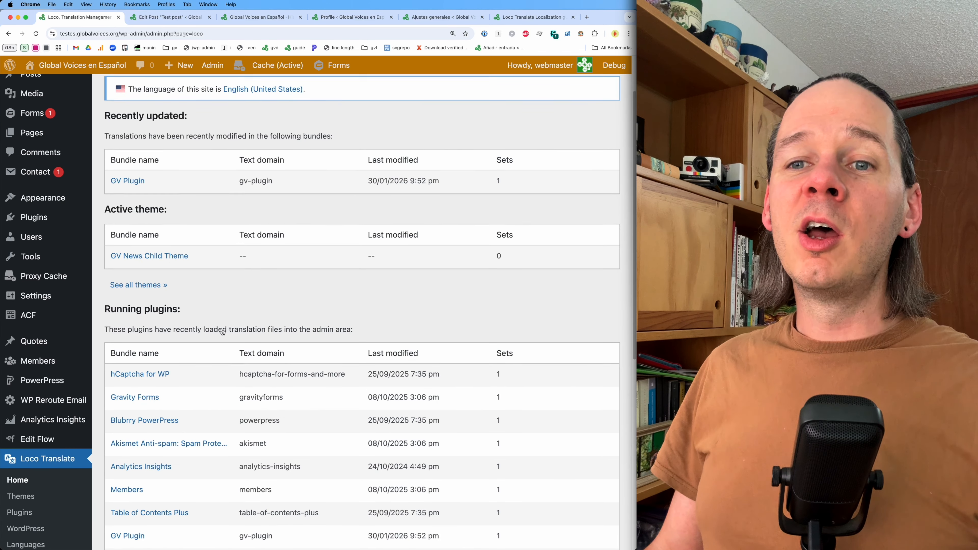
scroll(222, 331, down, 8)
scroll(125, 315, up, 3)
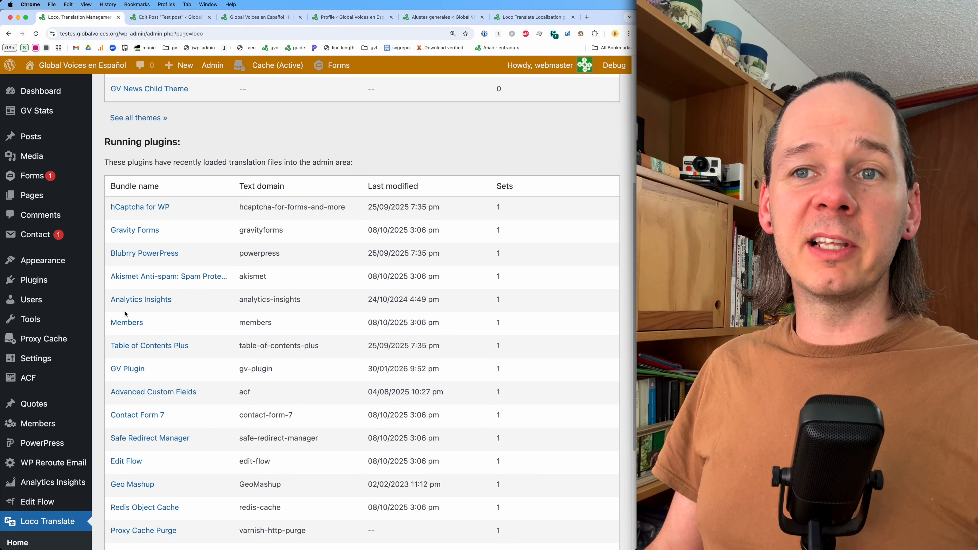
click(134, 374)
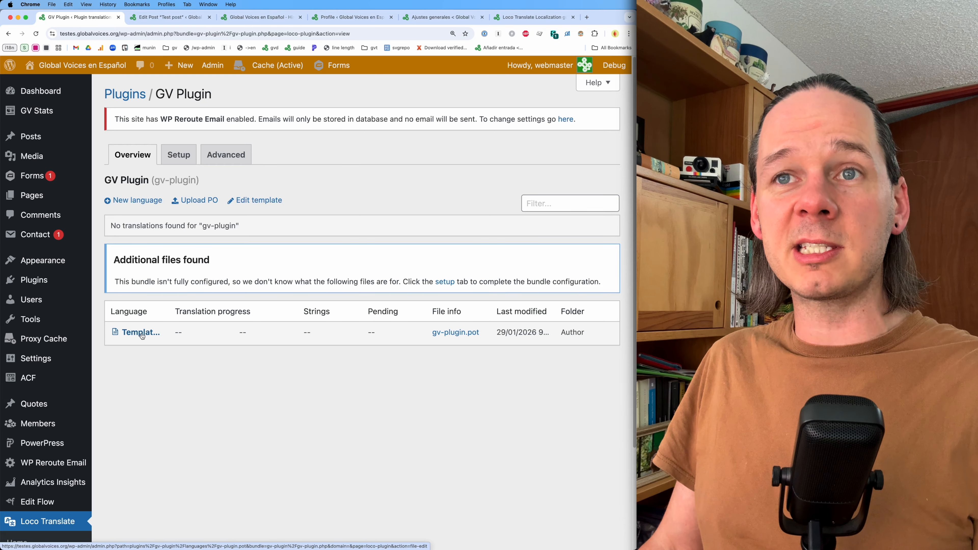
- Add a new Spanish (Spain) language for GV Plugin in the custom languages/loco location and start translating
click(127, 205)
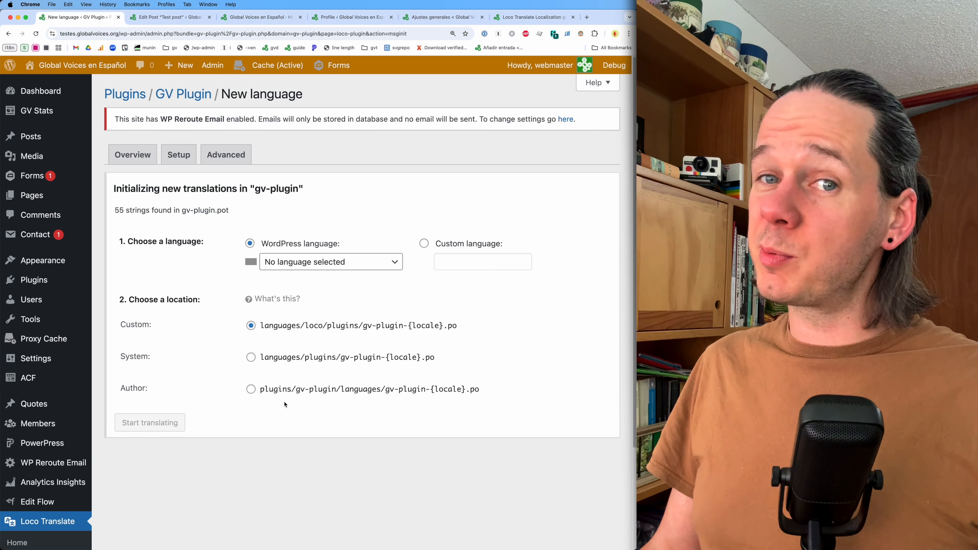
click(283, 265)
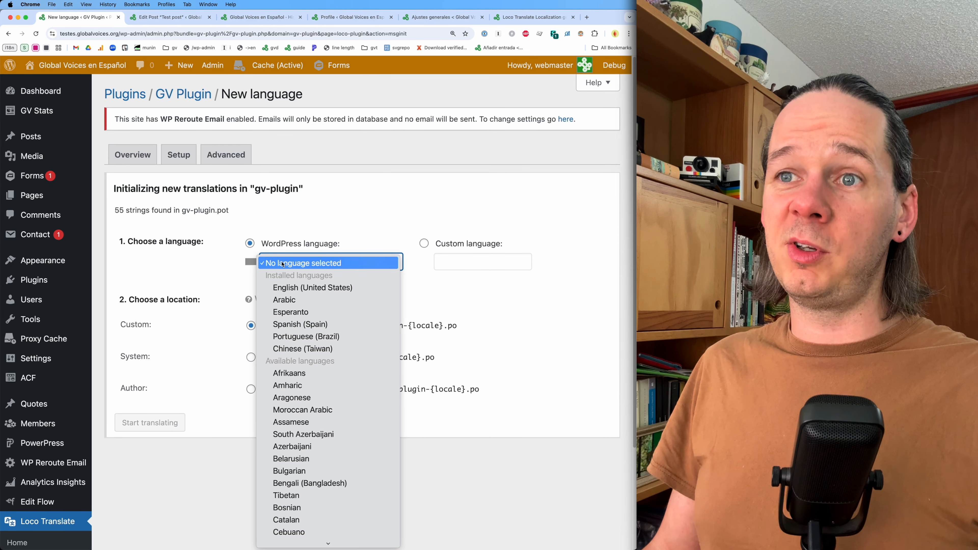
scroll(285, 414, down, 20)
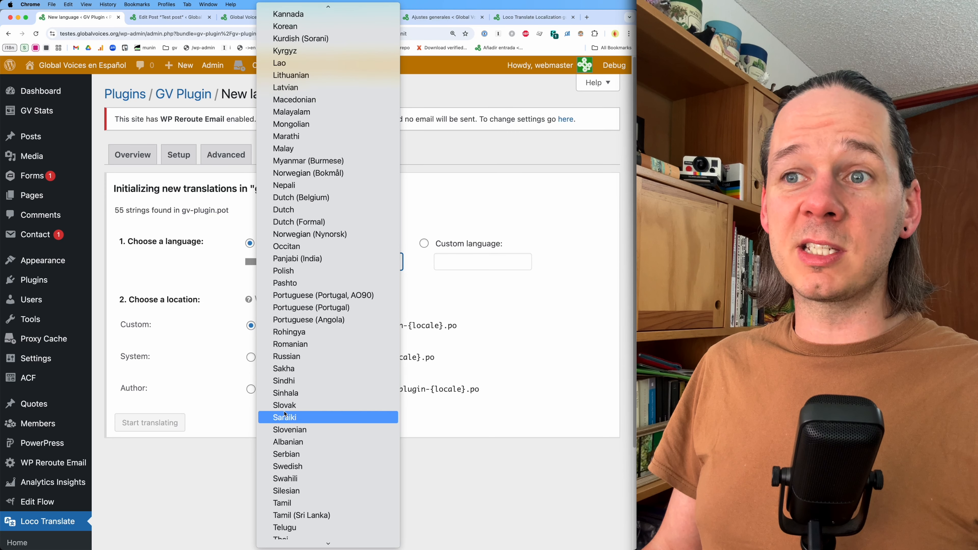
scroll(284, 415, up, 20)
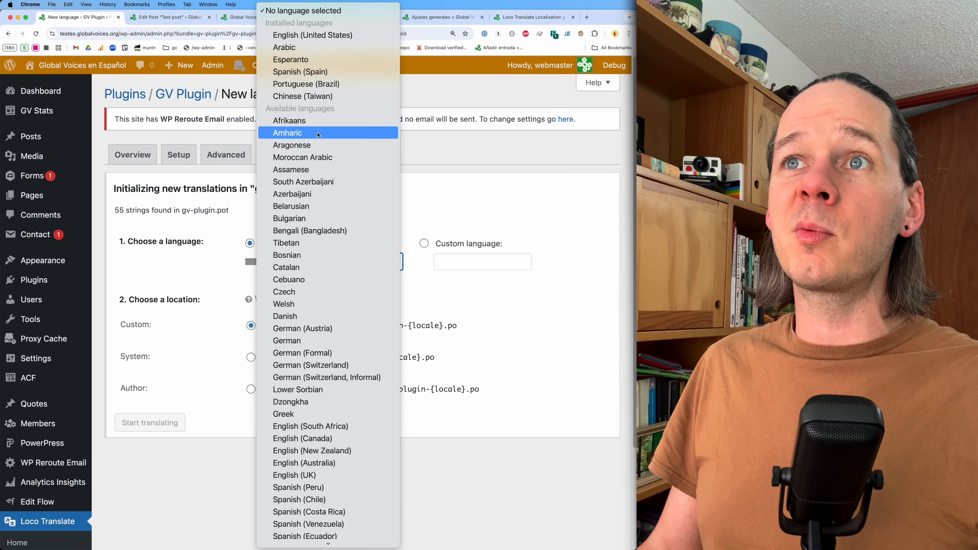
click(304, 72)
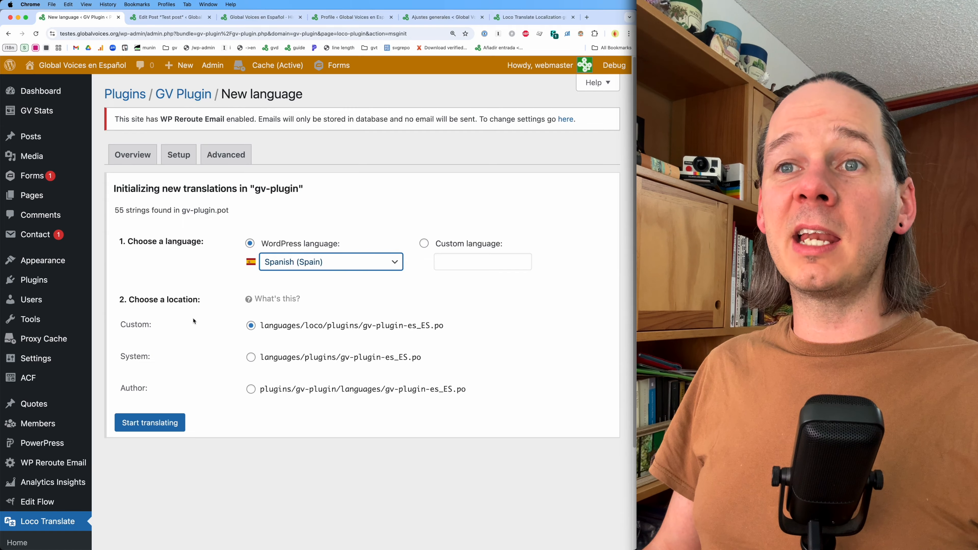
click(266, 326)
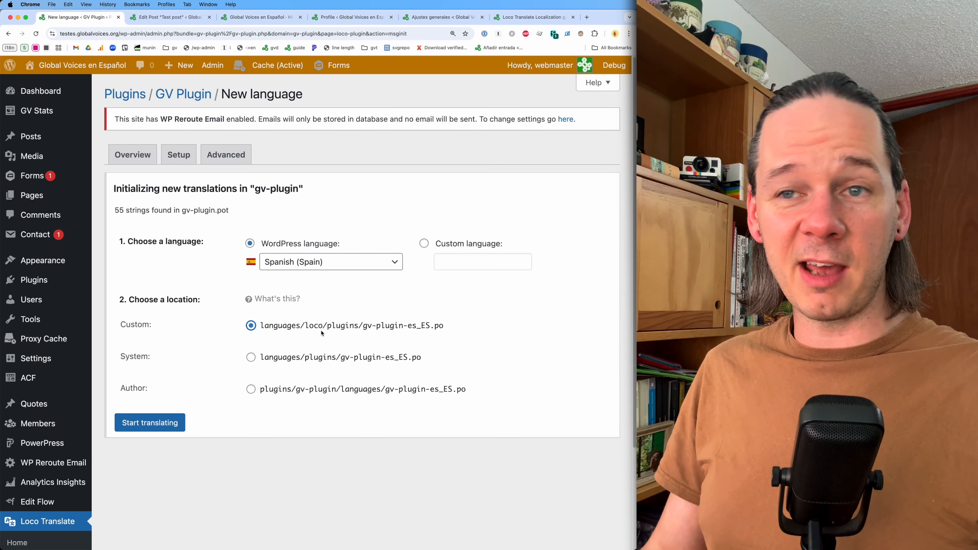
click(177, 424)
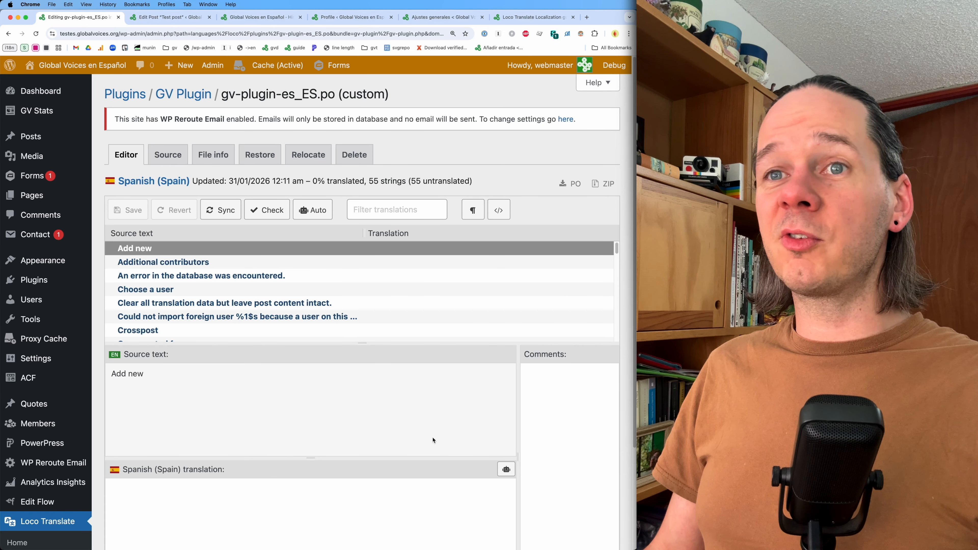
- Browse the source strings listed in the translation editor
scroll(433, 440, down, 3)
scroll(433, 439, up, 2)
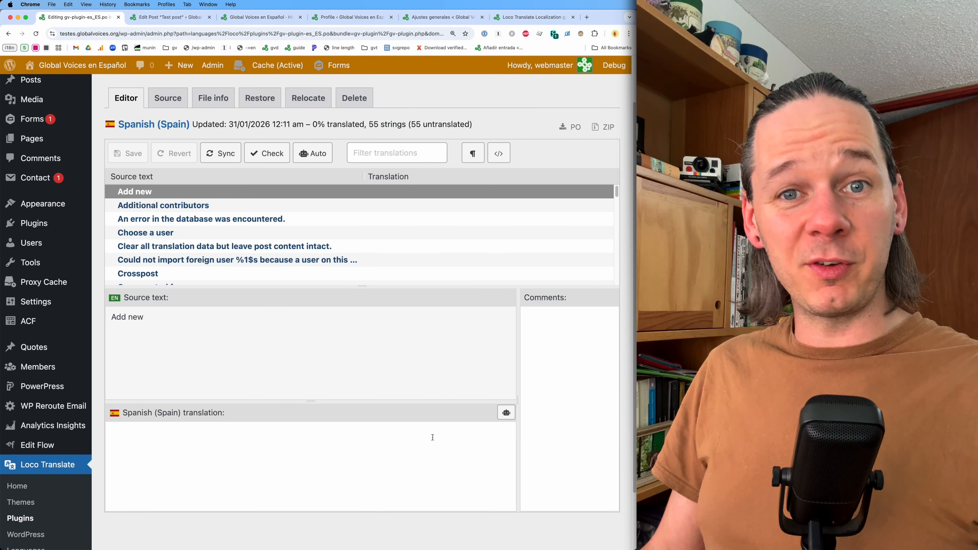
click(165, 206)
click(167, 219)
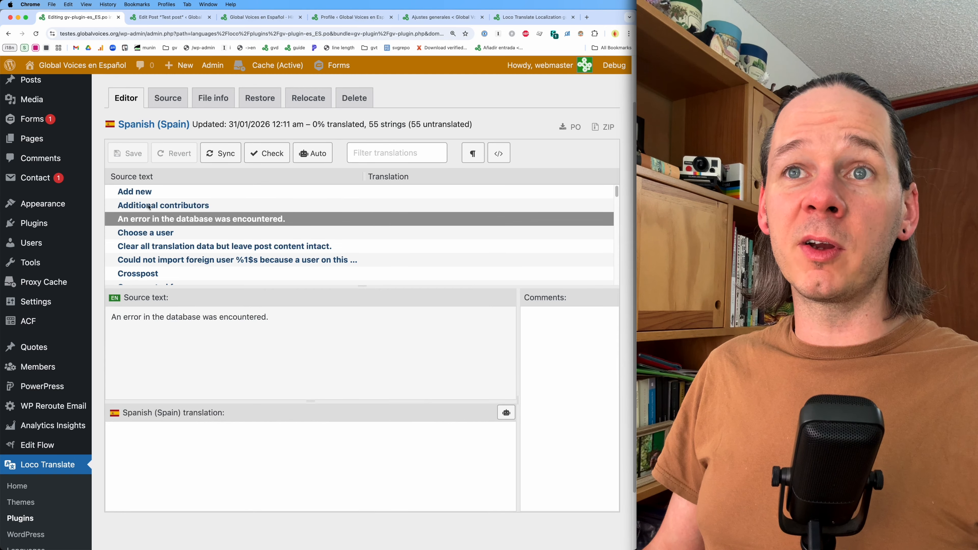
scroll(162, 239, down, 3)
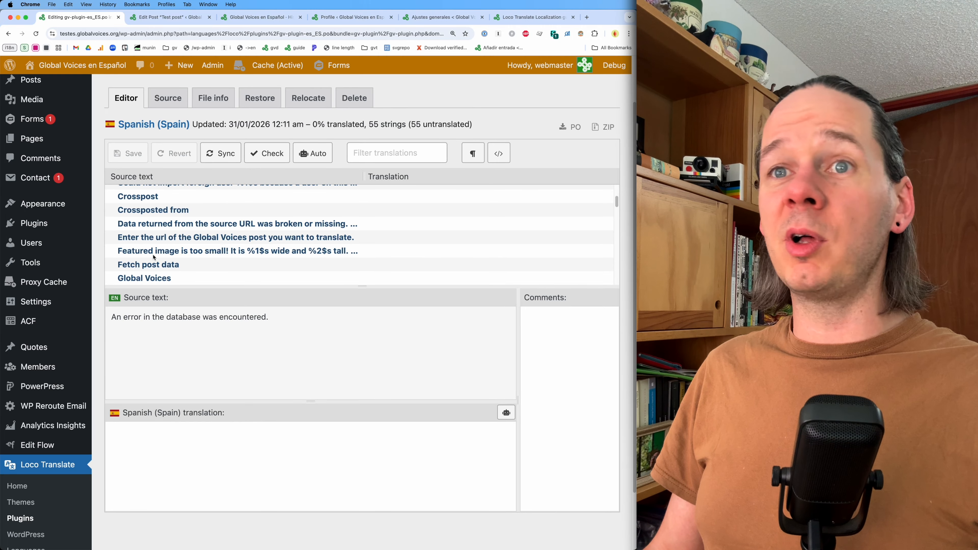
scroll(154, 257, down, 3)
- Translate the 'GV Lingua Translation' string as 'Traducción GV Lingua'
click(160, 218)
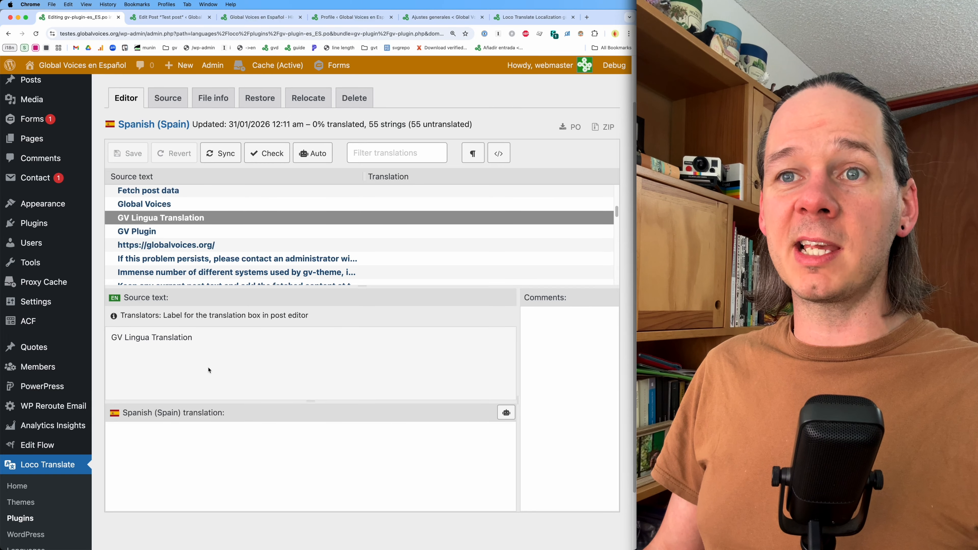
triple_click(175, 338)
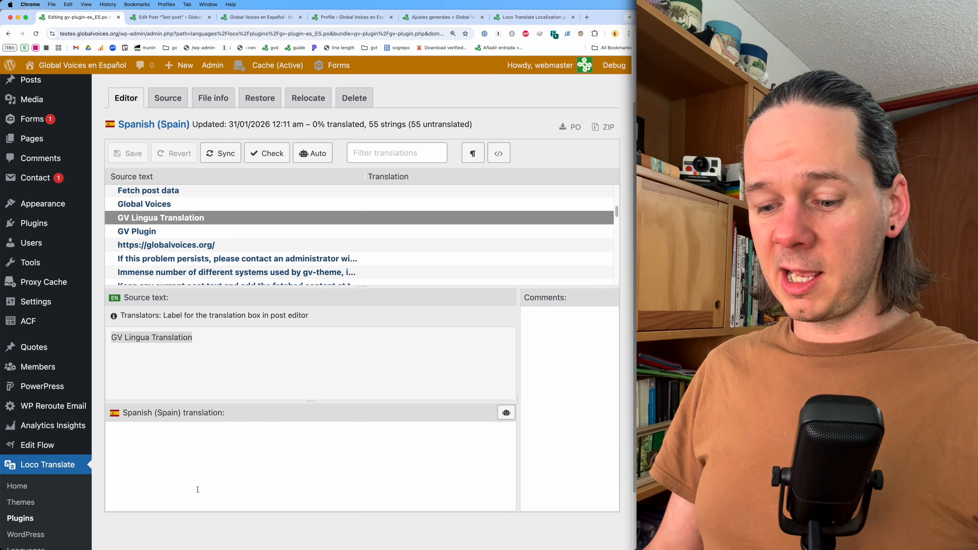
click(200, 478)
text(Tr)
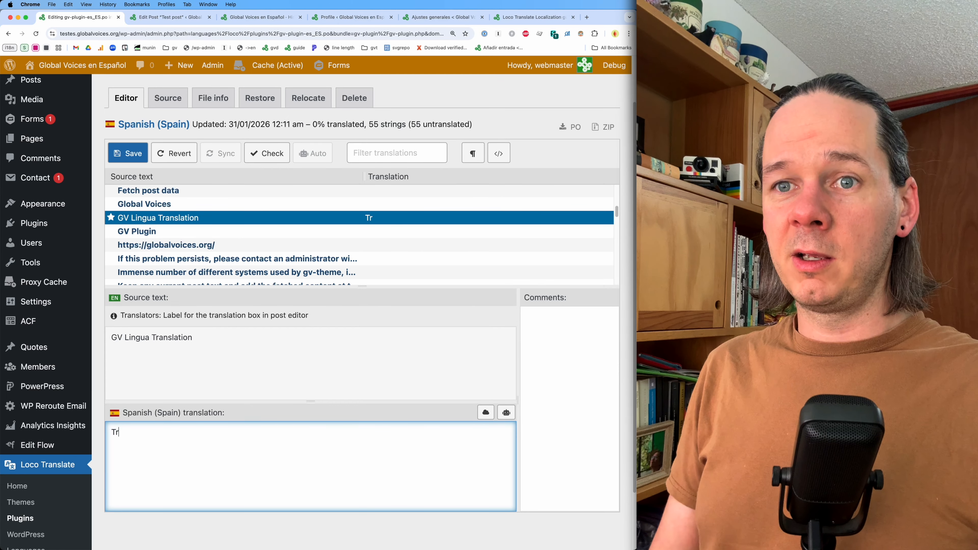
text(aduccion )
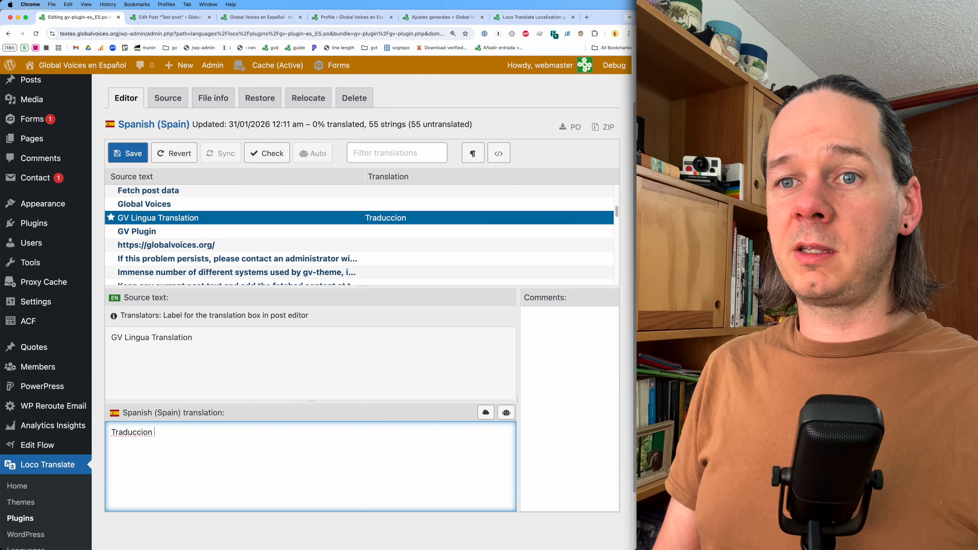
text(GV Lingua)
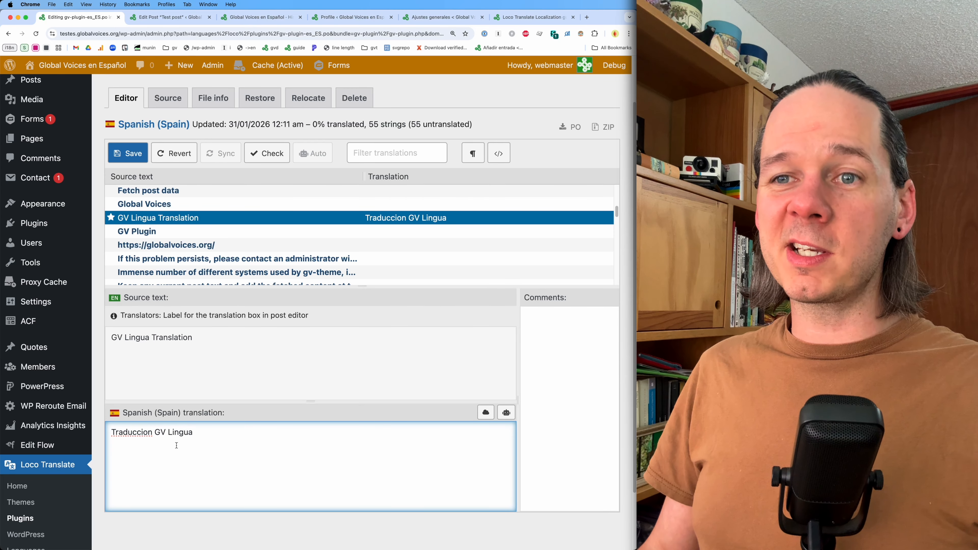
drag(154, 432, 192, 433)
click(192, 433)
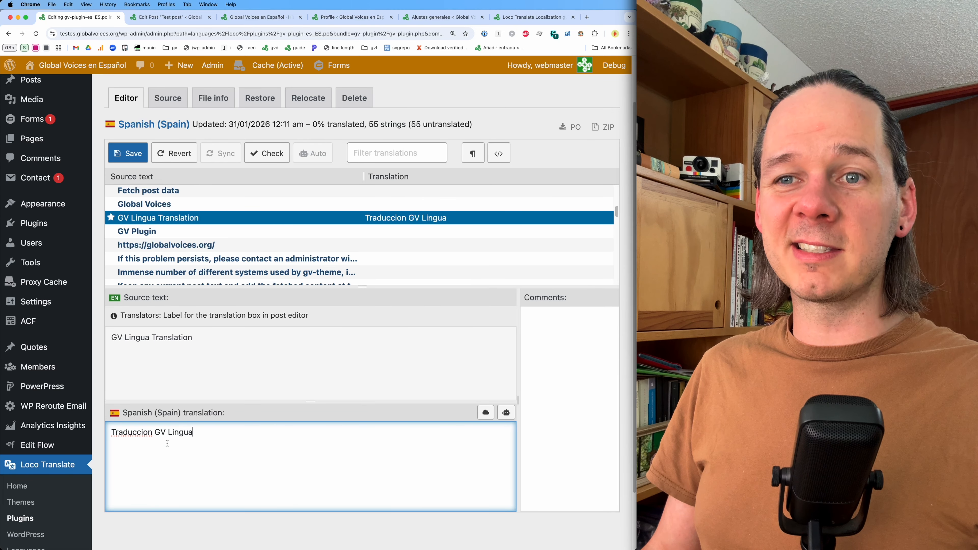
click(142, 434)
drag(143, 433, 147, 433)
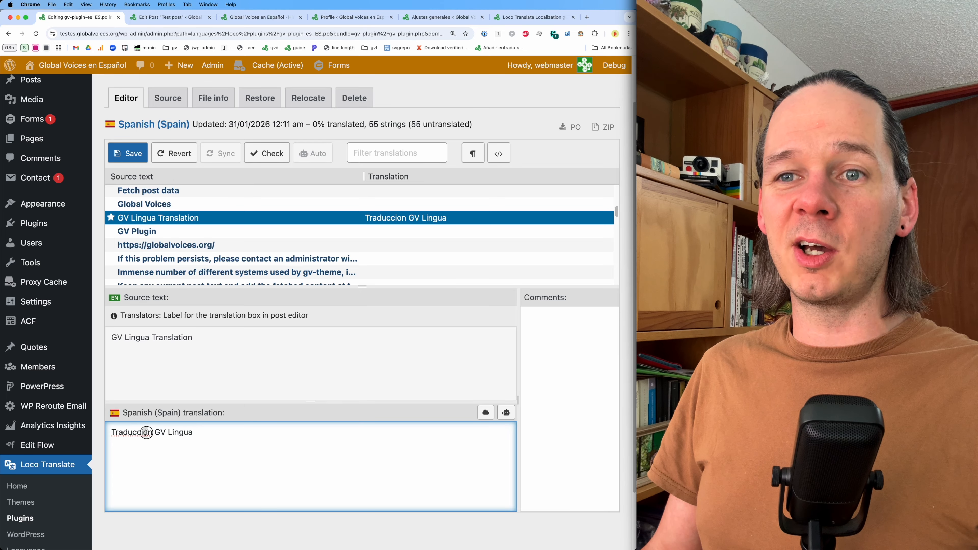
text(ó)
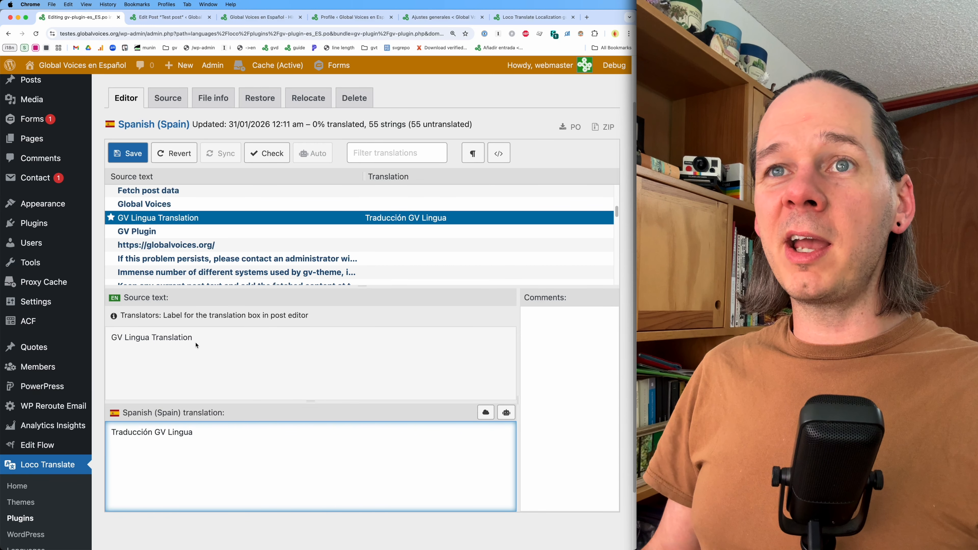
- Translate the 'Source Post URL' string as 'URL del articulo de fuente' and save the translation file
scroll(201, 246, down, 8)
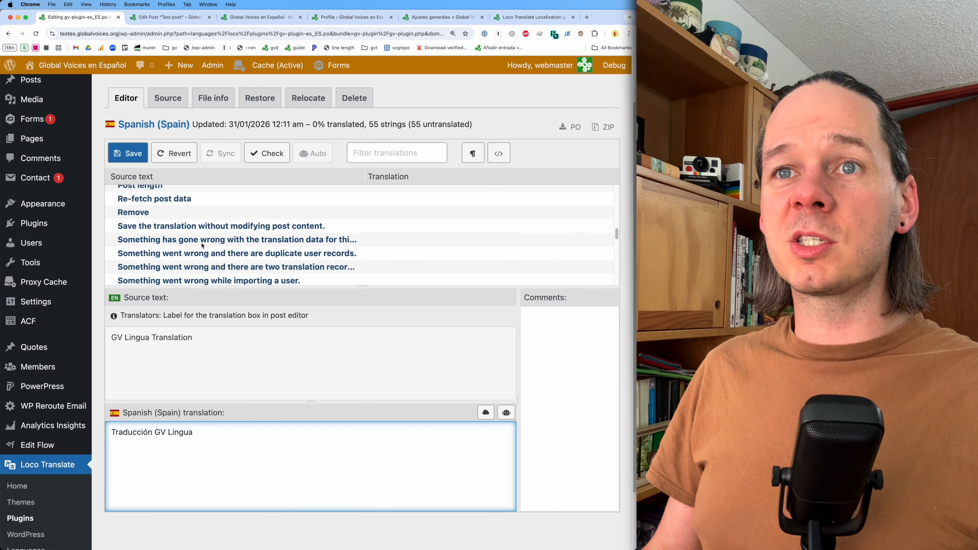
click(200, 247)
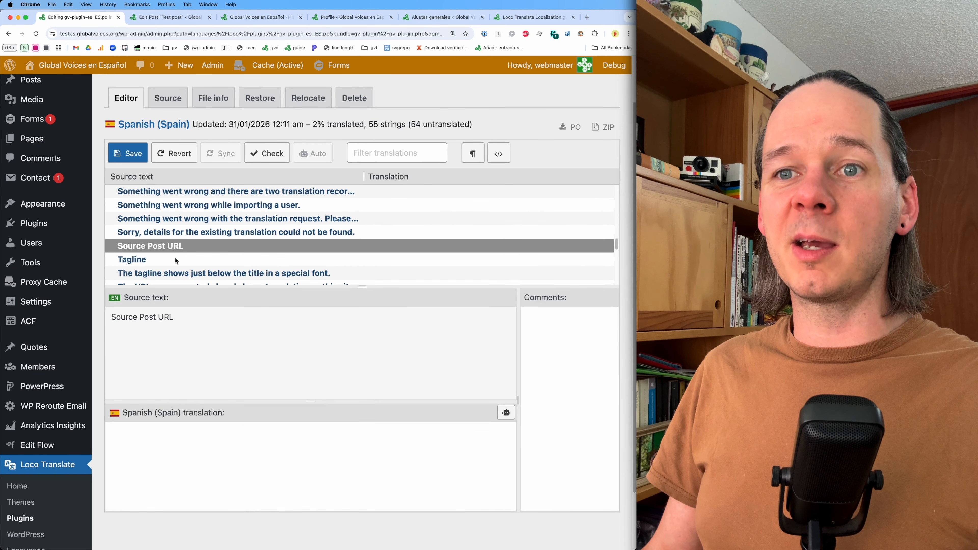
click(205, 455)
text(URL)
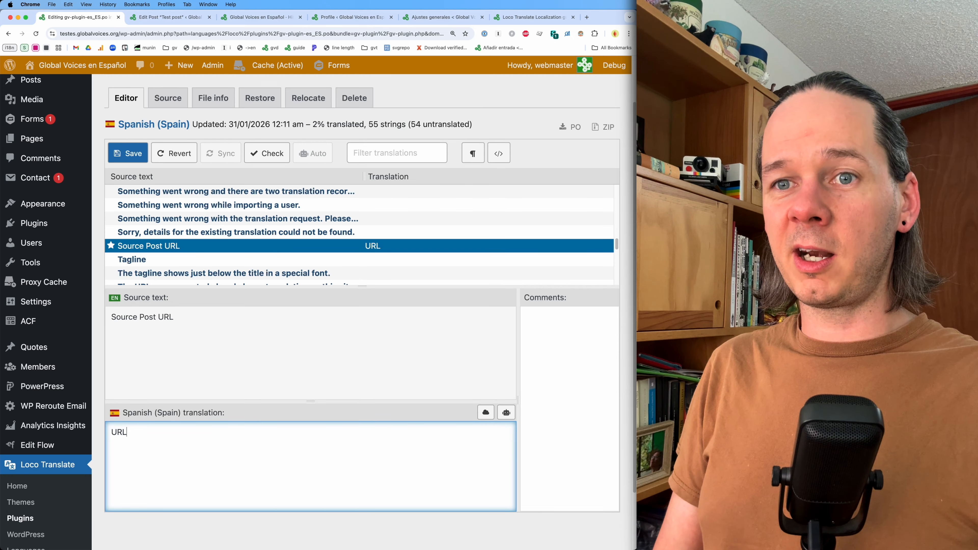
text( del artic)
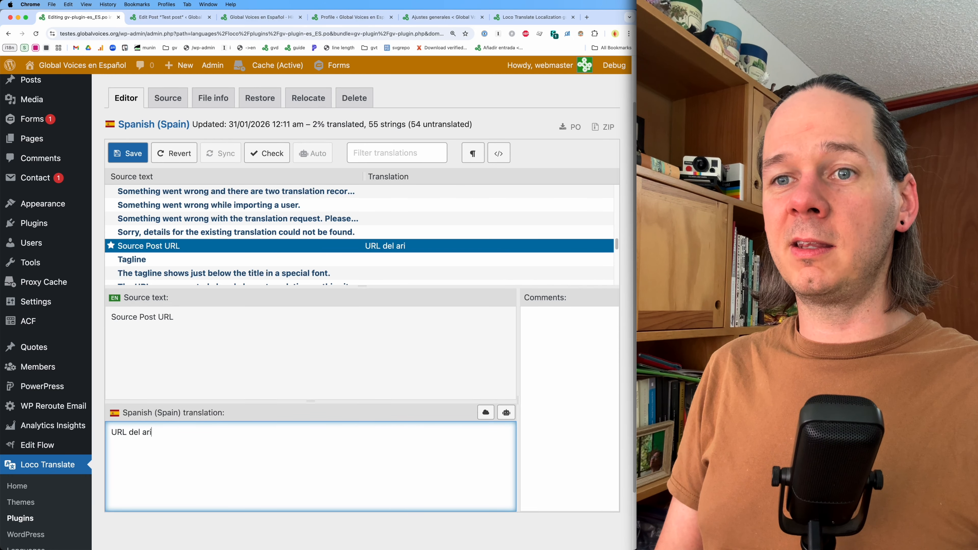
text(ulo de fuente)
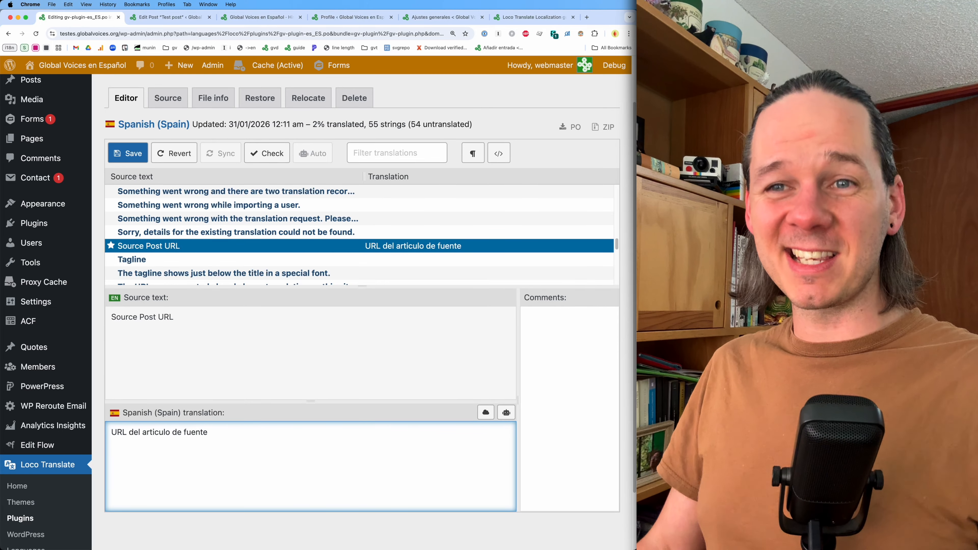
click(123, 161)
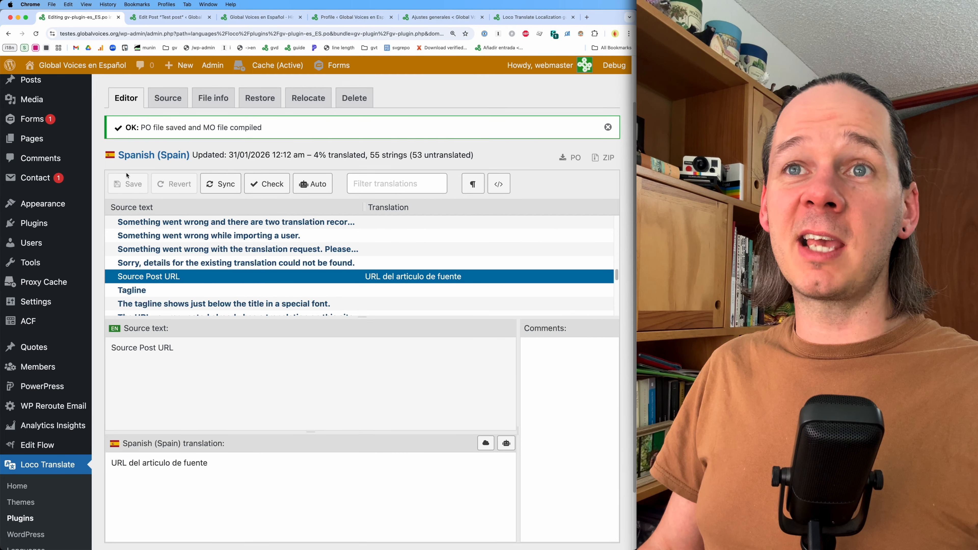
- Review the GV Lingua Translation box in the test post's editor
drag(124, 127, 264, 127)
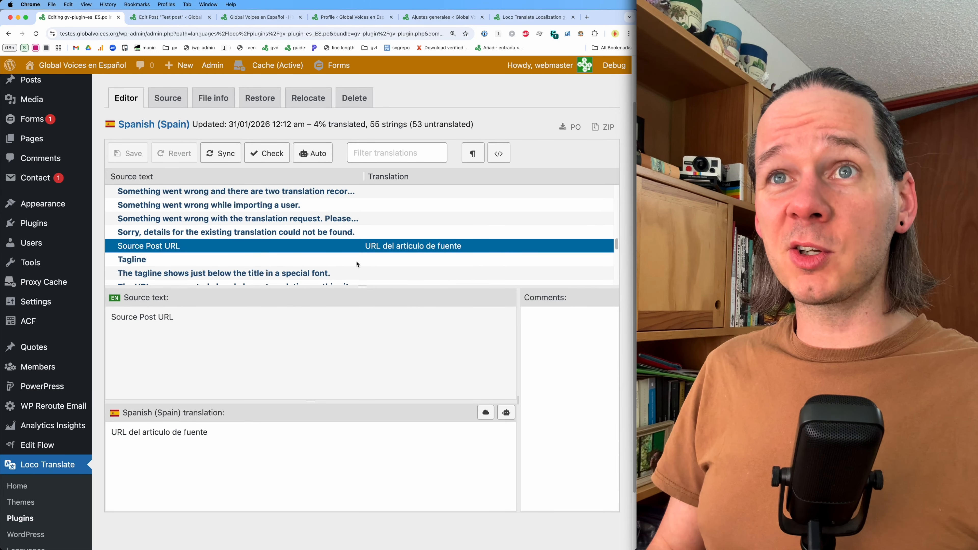
scroll(357, 264, up, 15)
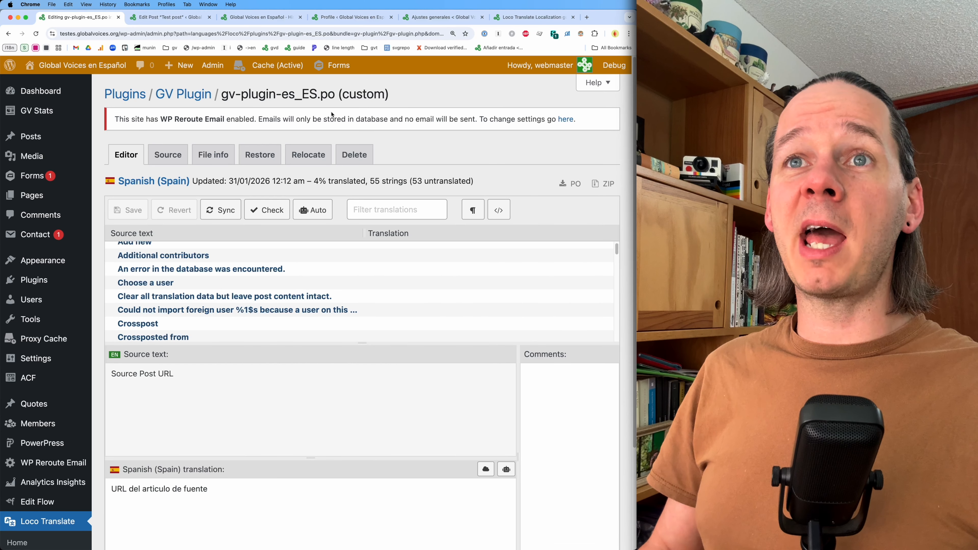
key(ctrl+Tab)
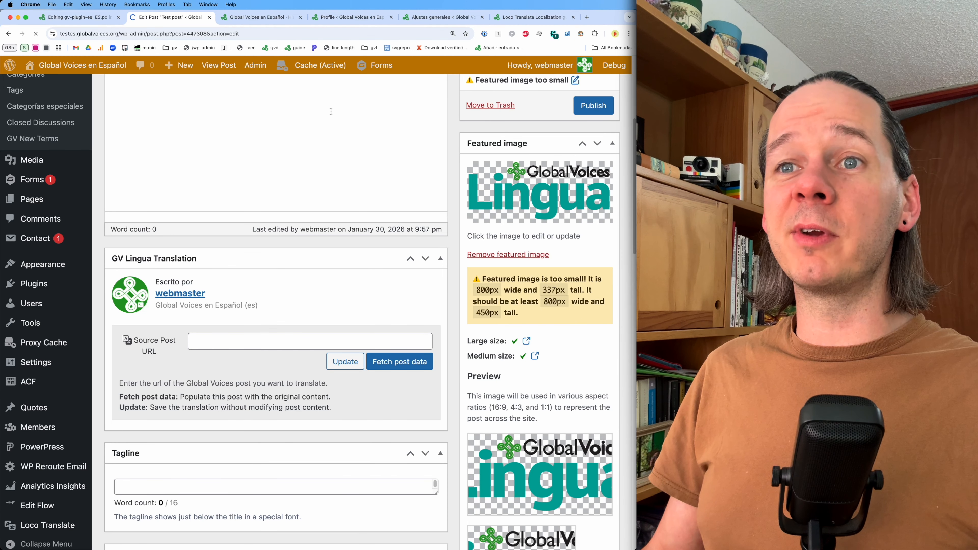
scroll(343, 218, up, 6)
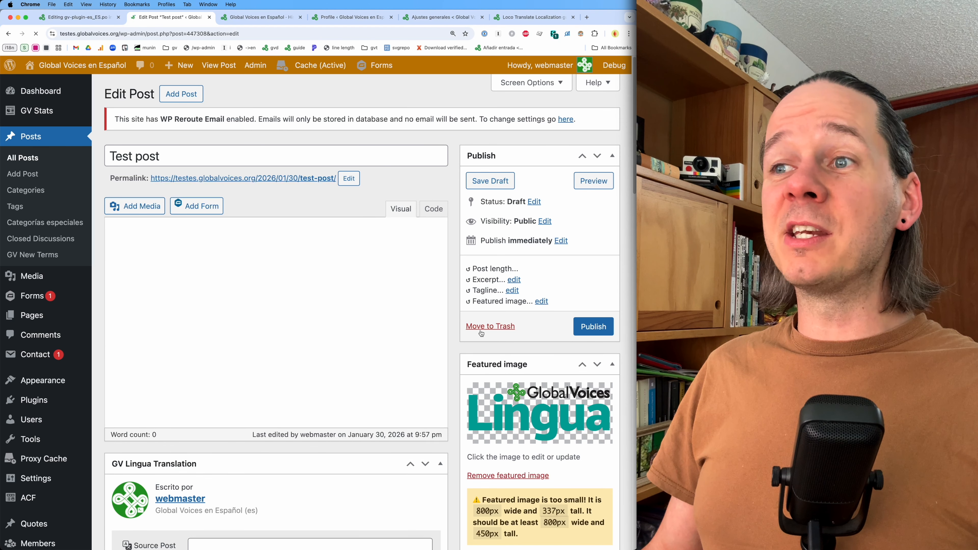
scroll(604, 303, down, 6)
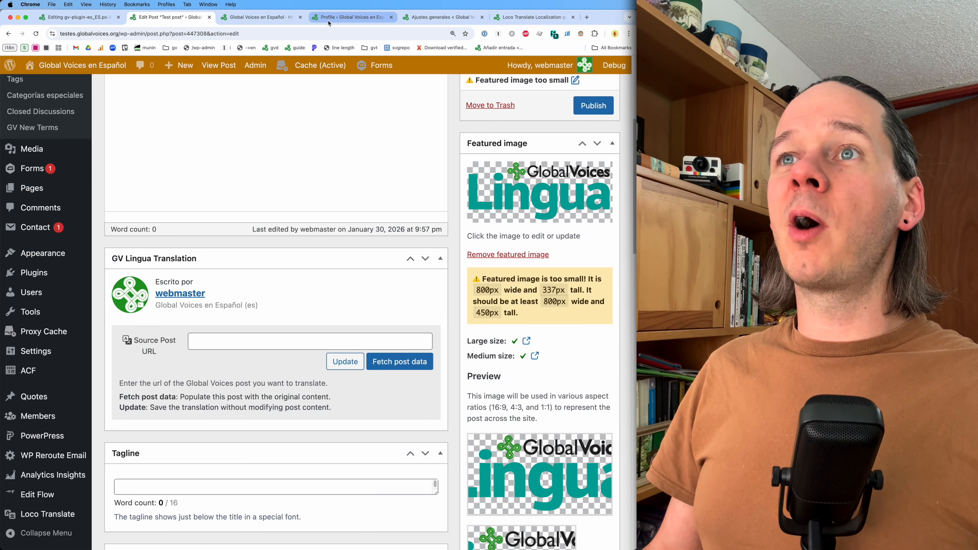
- Set the site language to Español in General Settings and save the changes
click(416, 20)
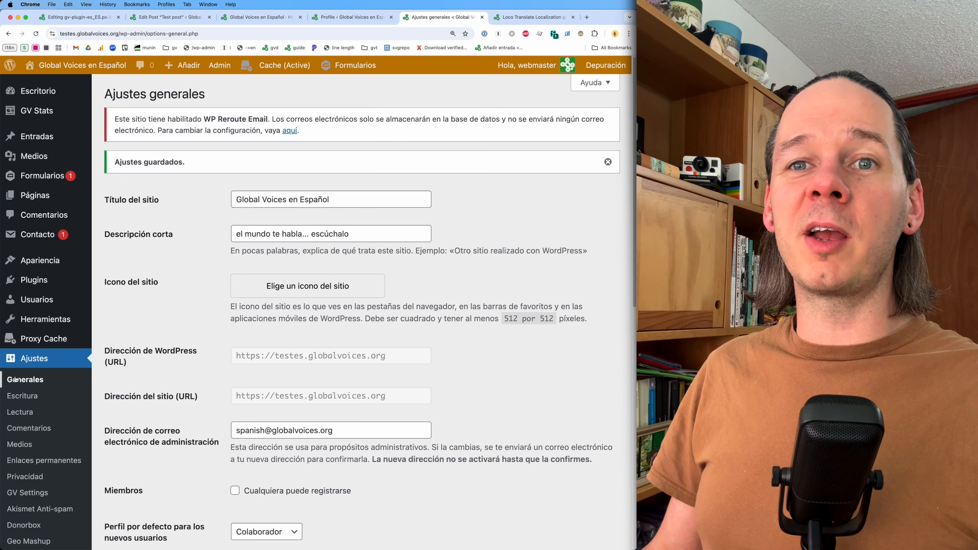
click(33, 359)
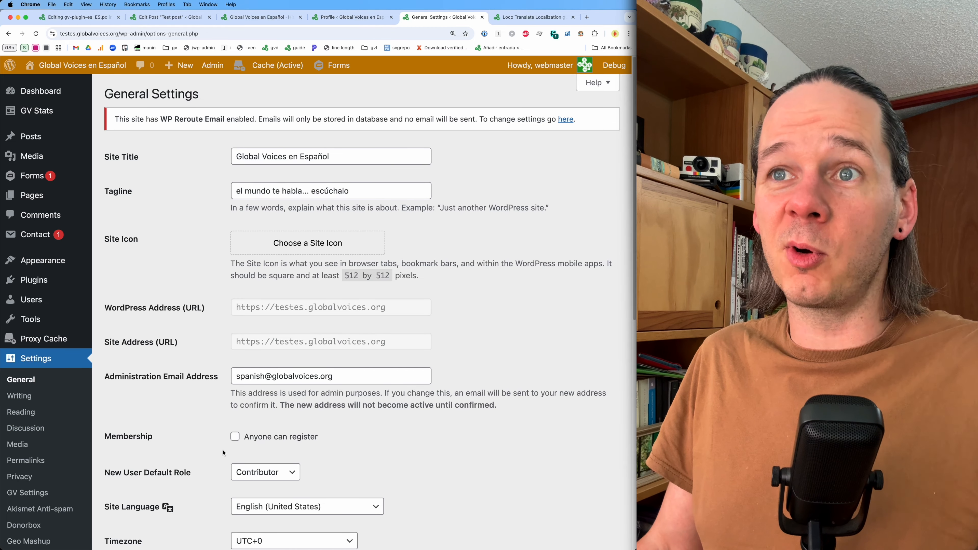
scroll(223, 453, down, 3)
scroll(223, 453, down, 2)
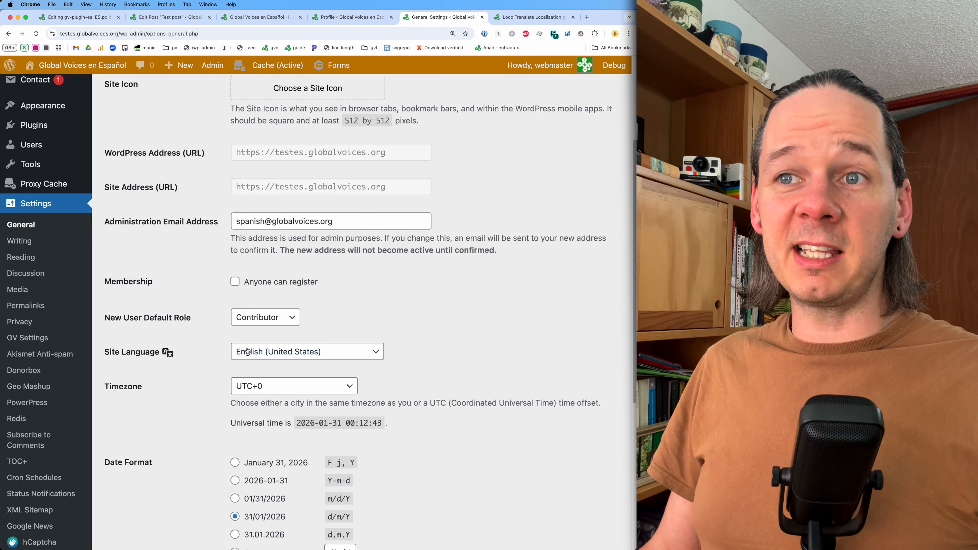
click(265, 352)
click(265, 389)
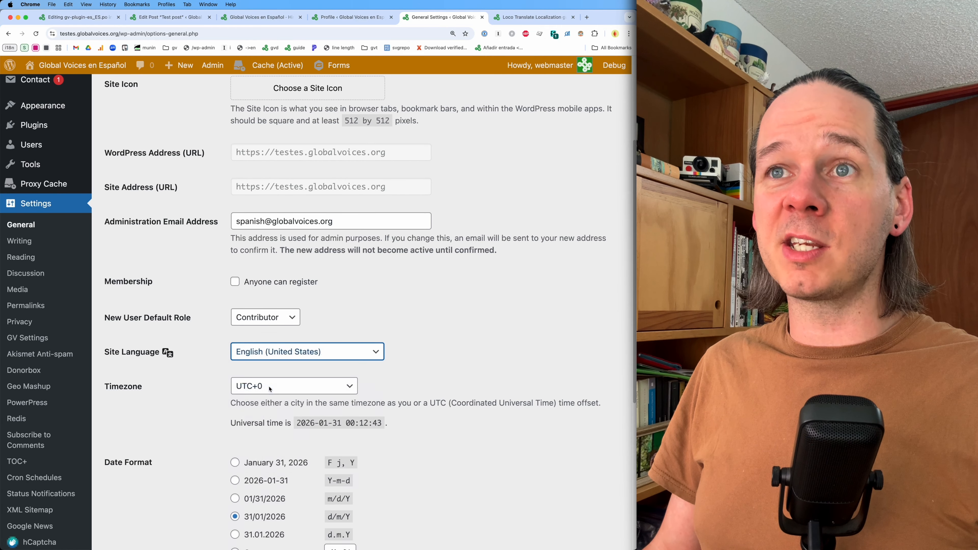
scroll(204, 437, down, 8)
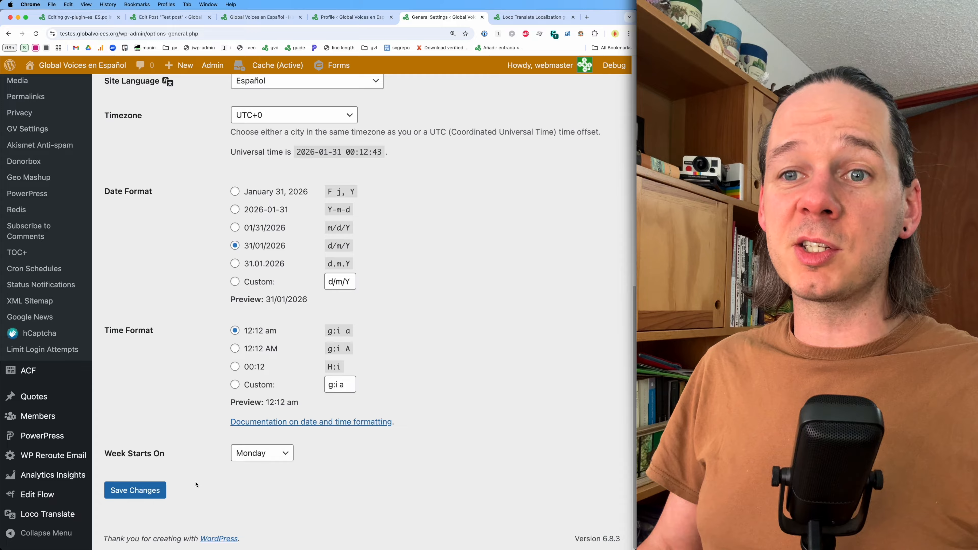
click(153, 486)
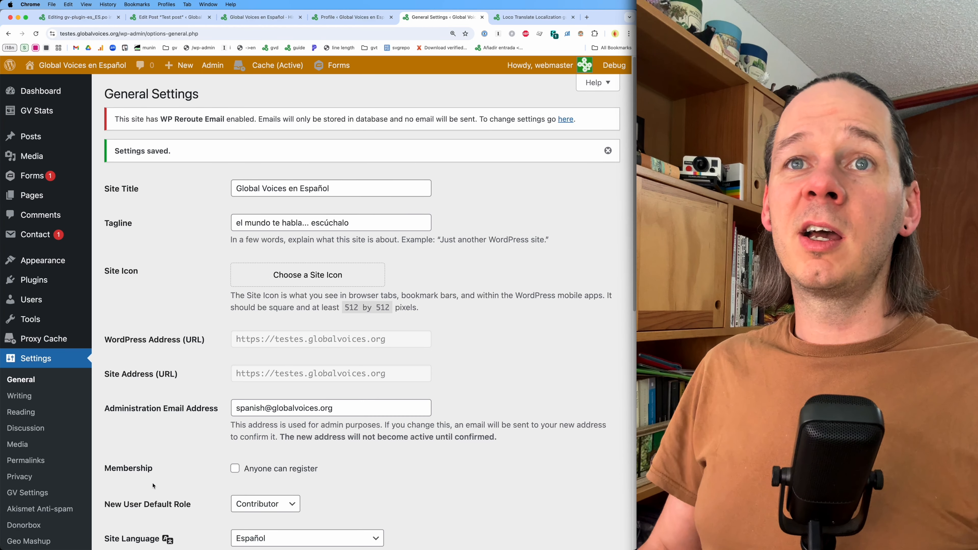
- Set the user profile language to Español and update the profile
key(super+r)
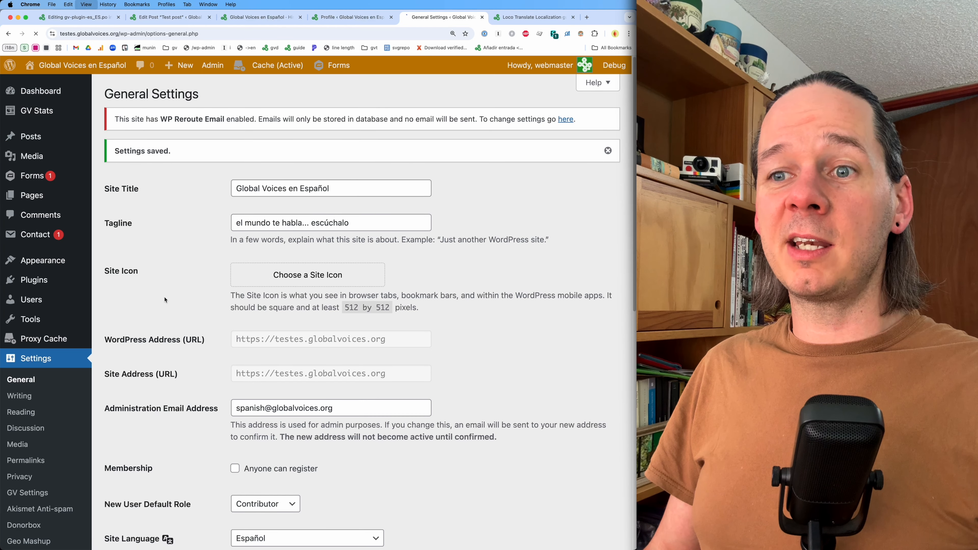
key(super+alt+Left)
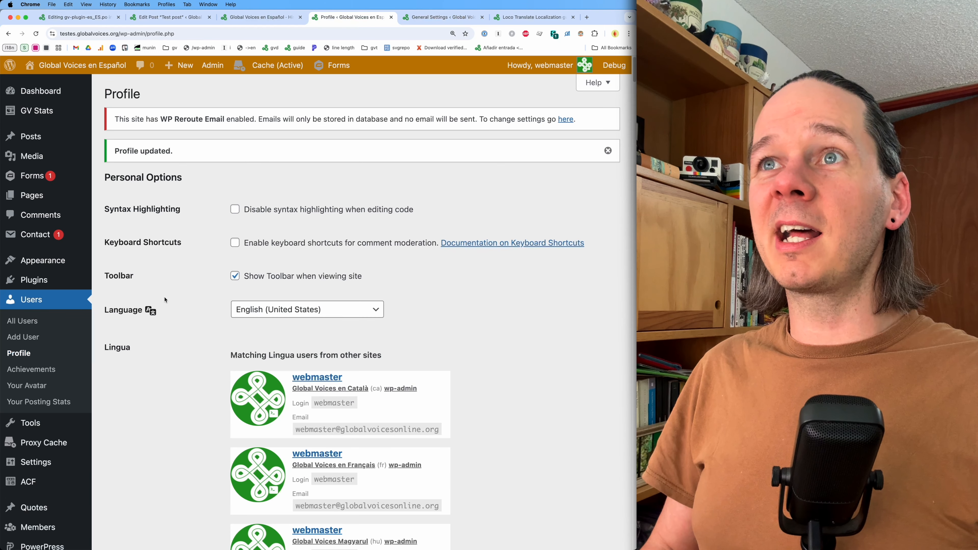
click(303, 308)
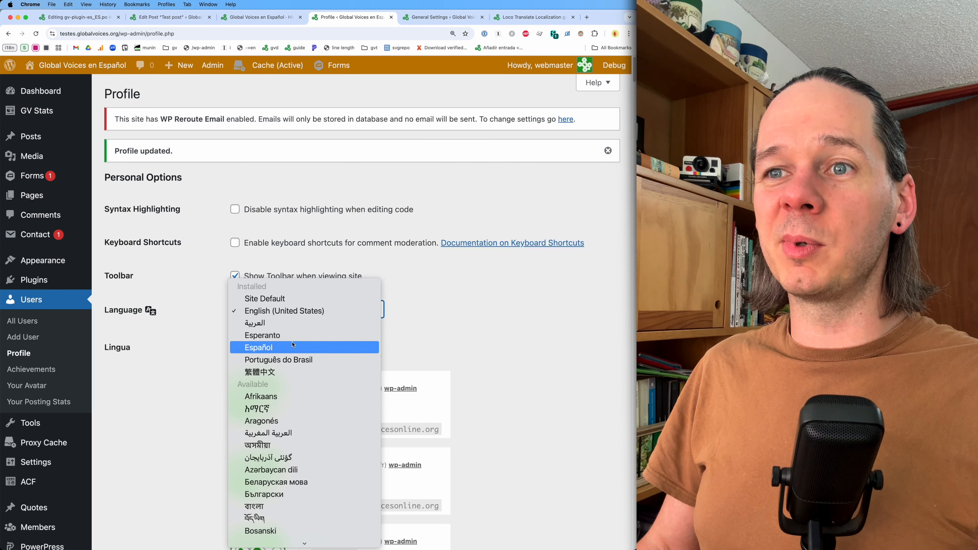
click(293, 354)
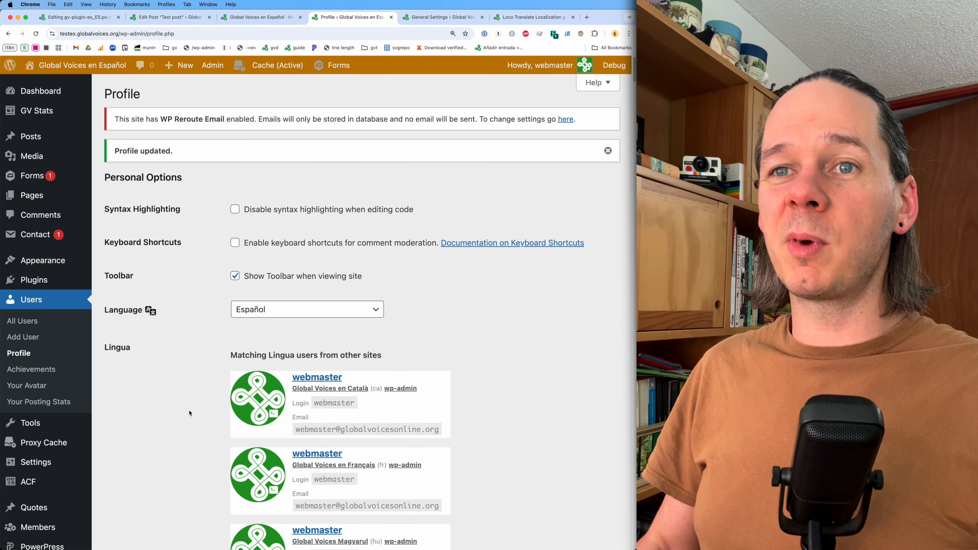
scroll(192, 410, down, 20)
click(158, 493)
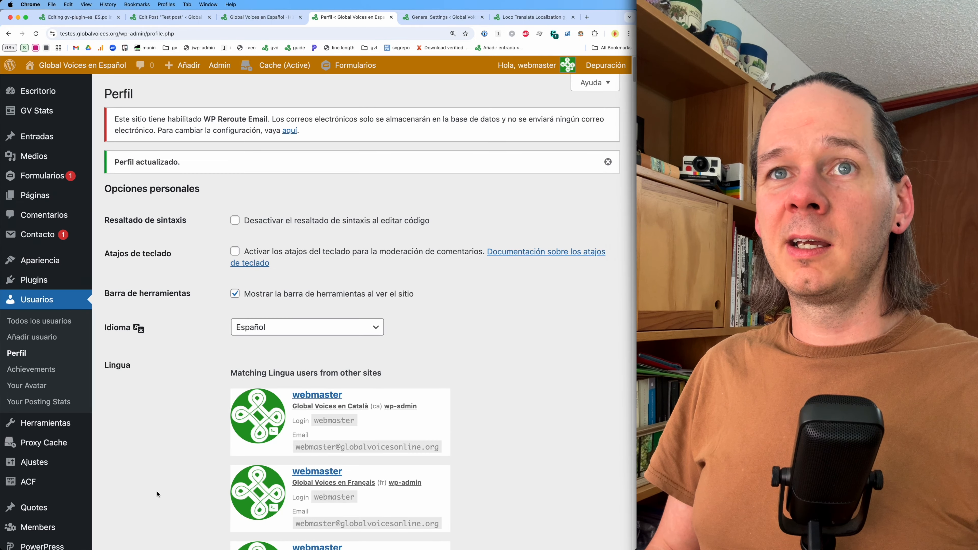
- Reload the test post's editor to view its interface in Spanish
key(ctrl+shift+Tab)
key(ctrl+shift+Tab)
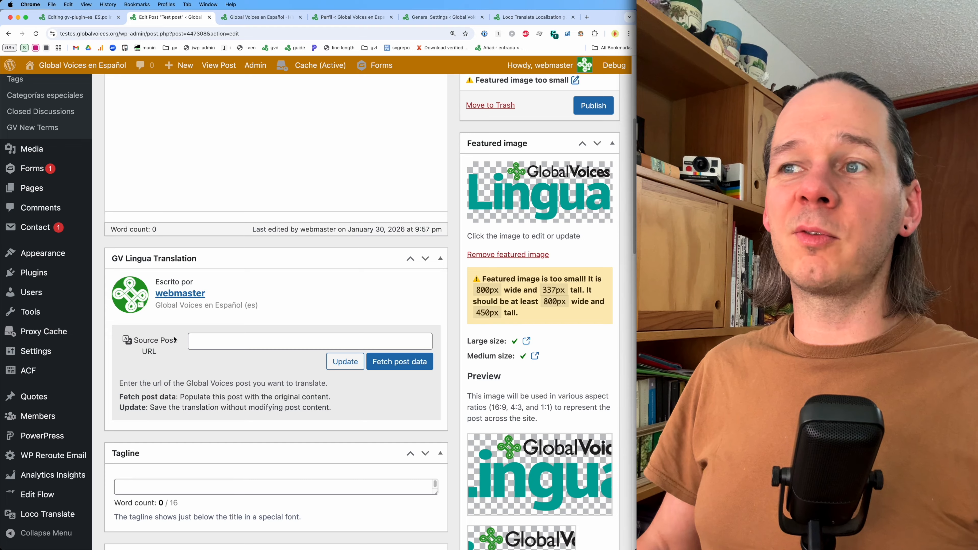
key(super+r)
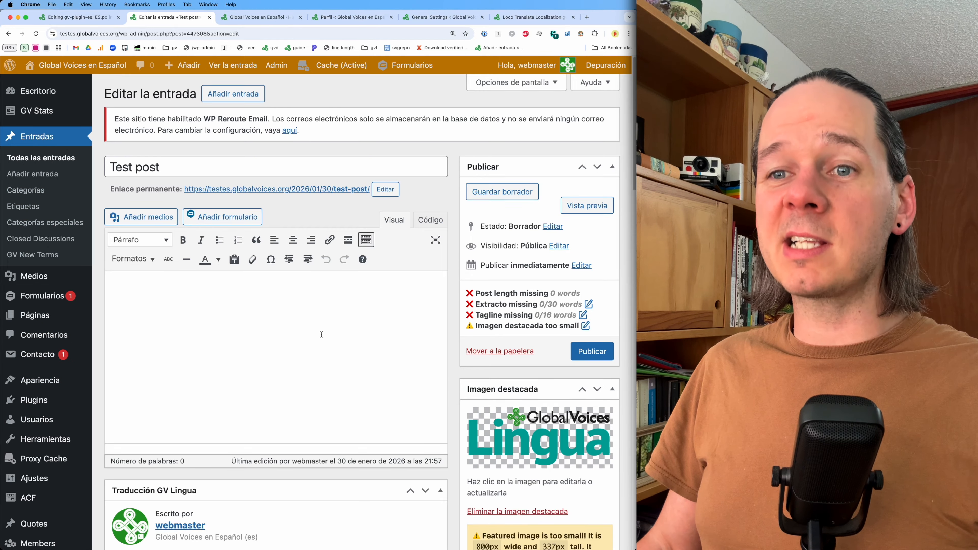
scroll(195, 324, down, 5)
- Sort the translation editor's string list by the Translation column and compare it with the post editor
click(96, 21)
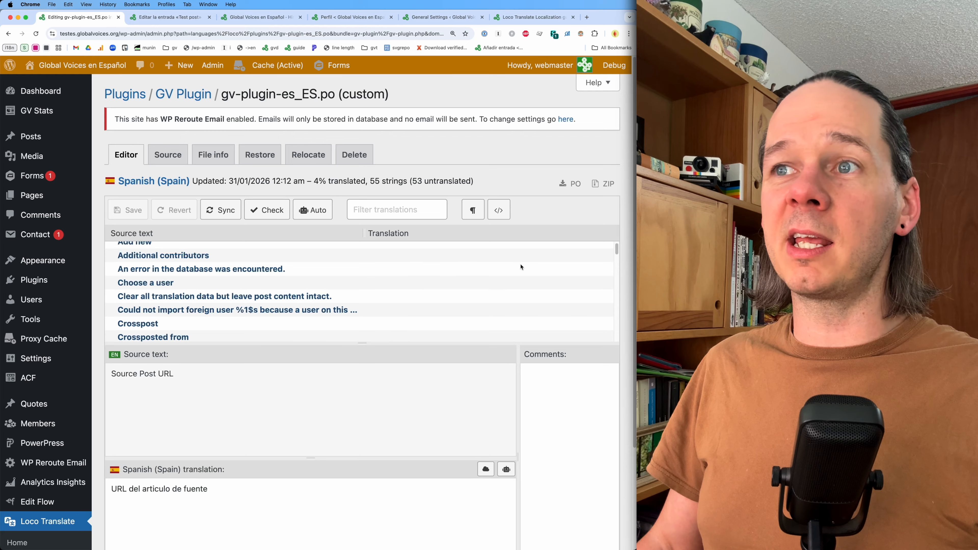
click(411, 239)
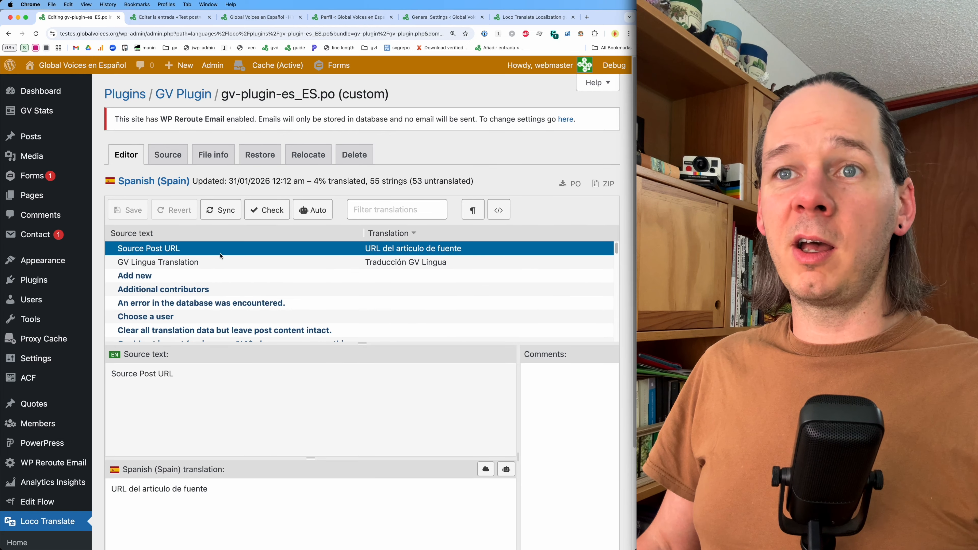
click(166, 18)
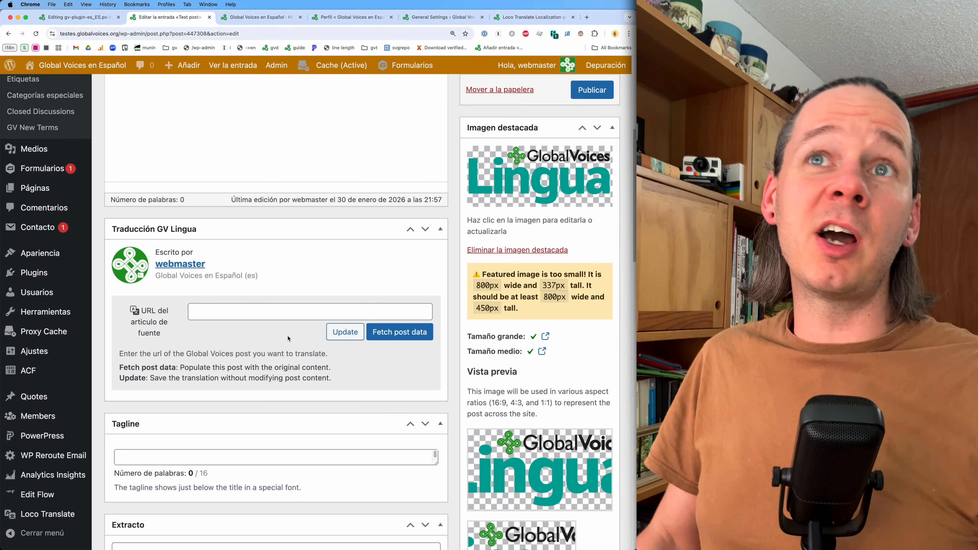
click(58, 16)
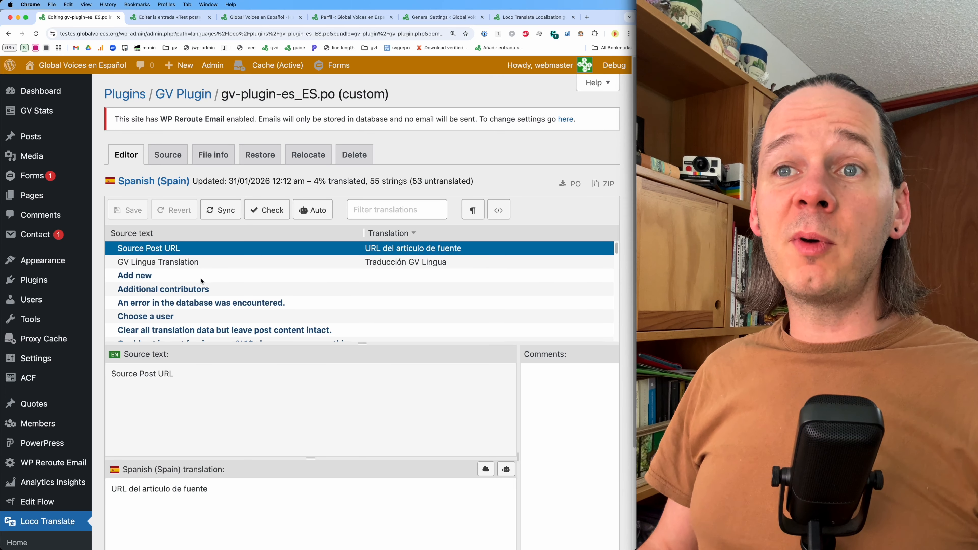
- Browse the untranslated strings and select the 'Featured image is too small!' string
key(Down)
key(Down)
key(Down)
key(Down)
click(161, 316)
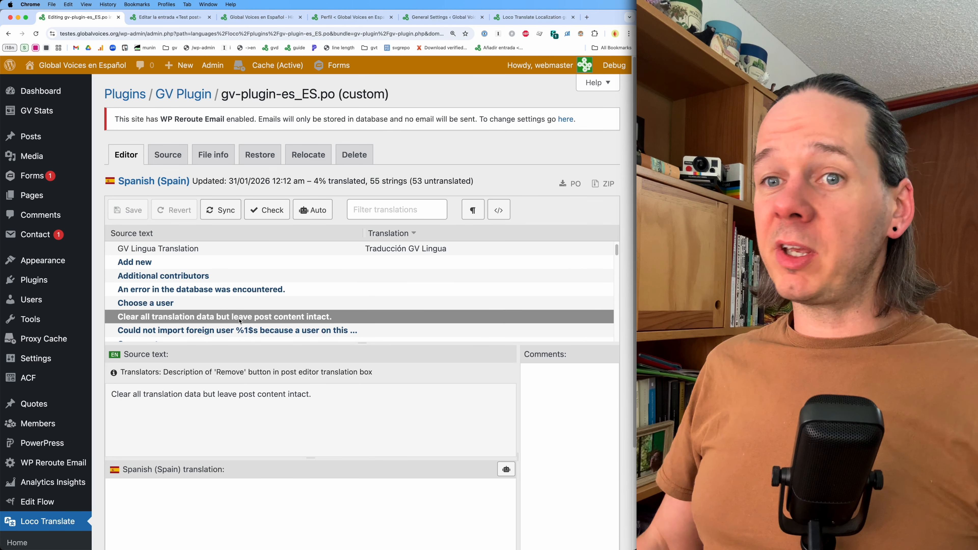
scroll(303, 284, down, 1)
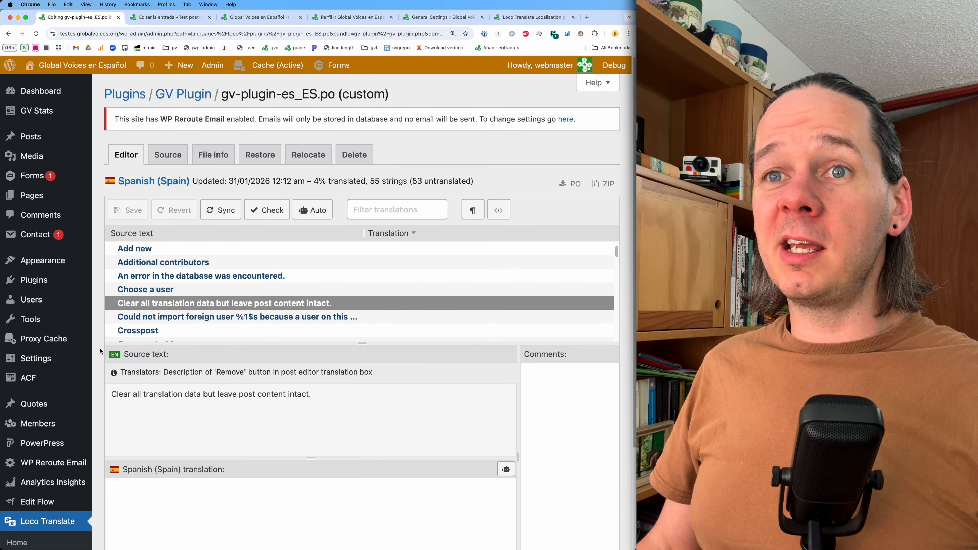
scroll(100, 351, down, 1)
scroll(156, 295, down, 8)
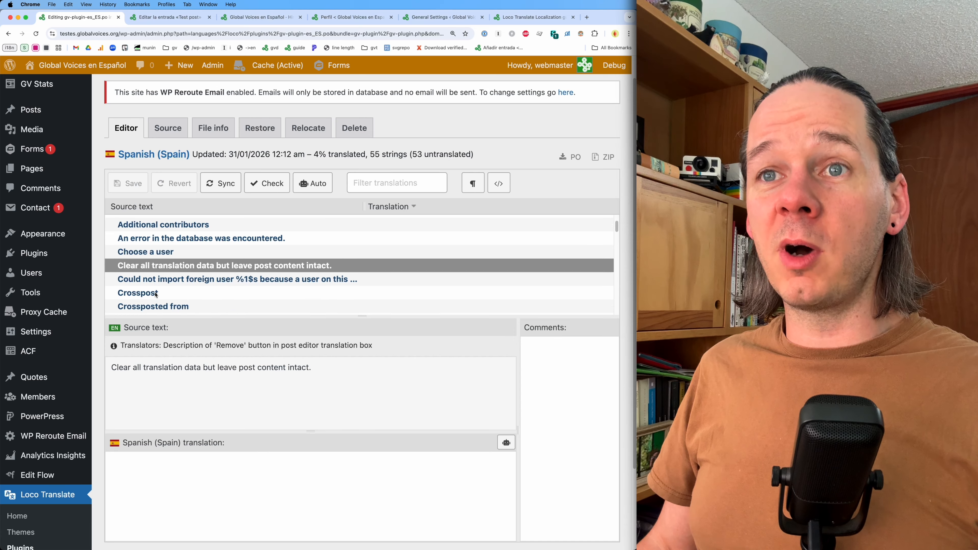
click(180, 241)
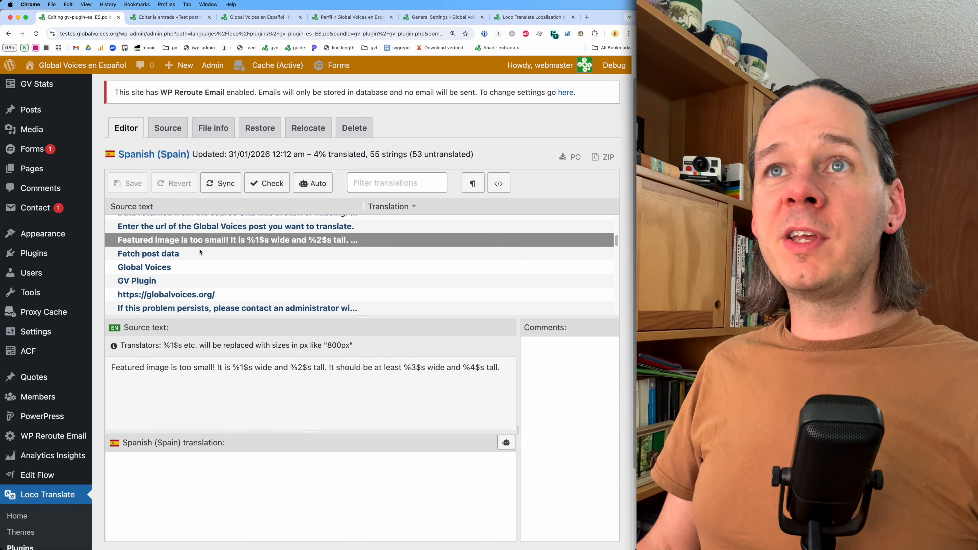
- Compare the featured image warning in the post editor with the selected source string
key(ctrl+Tab)
triple_click(505, 297)
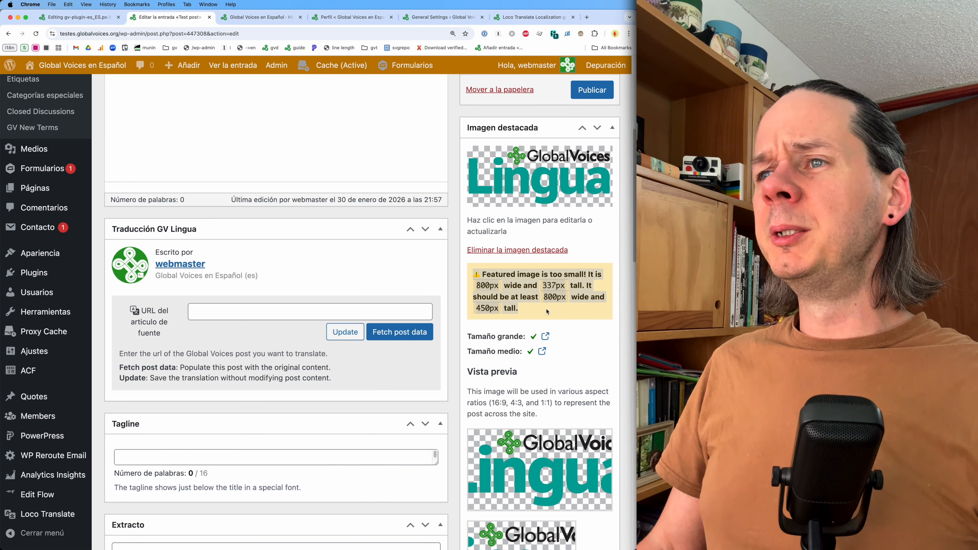
click(544, 319)
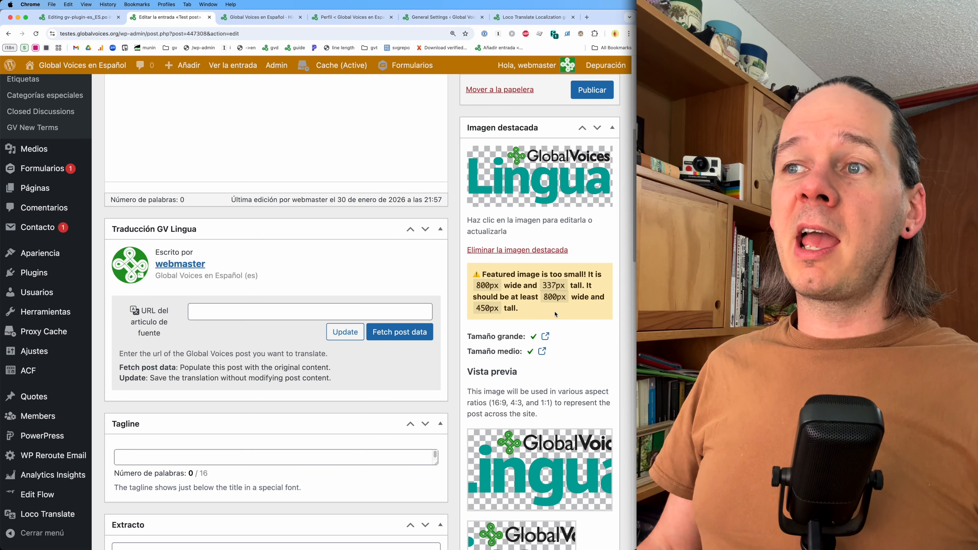
click(95, 25)
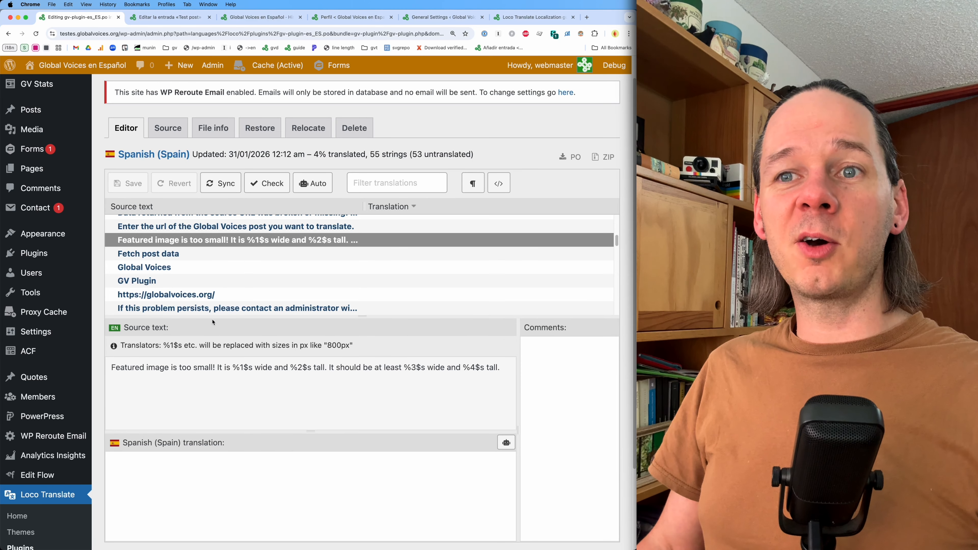
- Translate the featured image warning's source text into Spanish with Google Translate and copy the result
triple_click(206, 374)
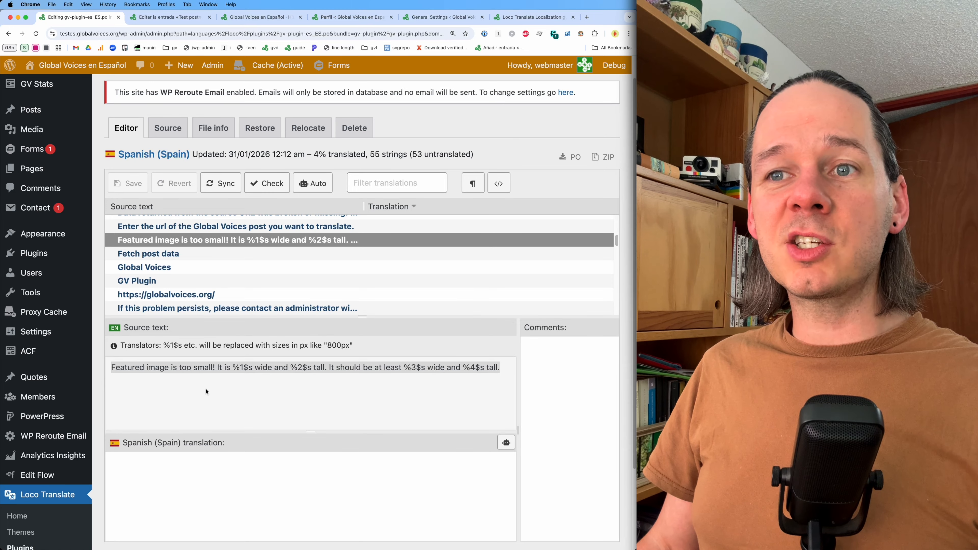
click(238, 374)
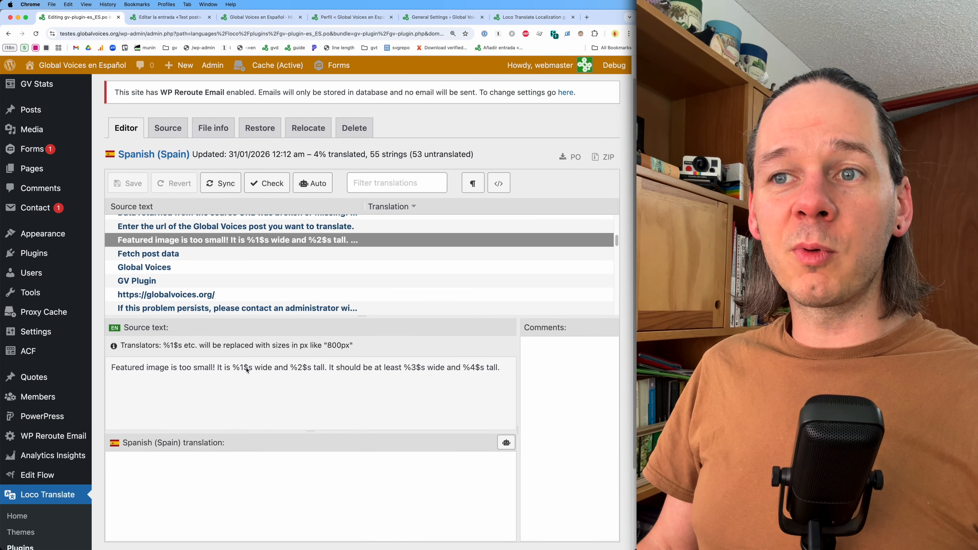
double_click(245, 368)
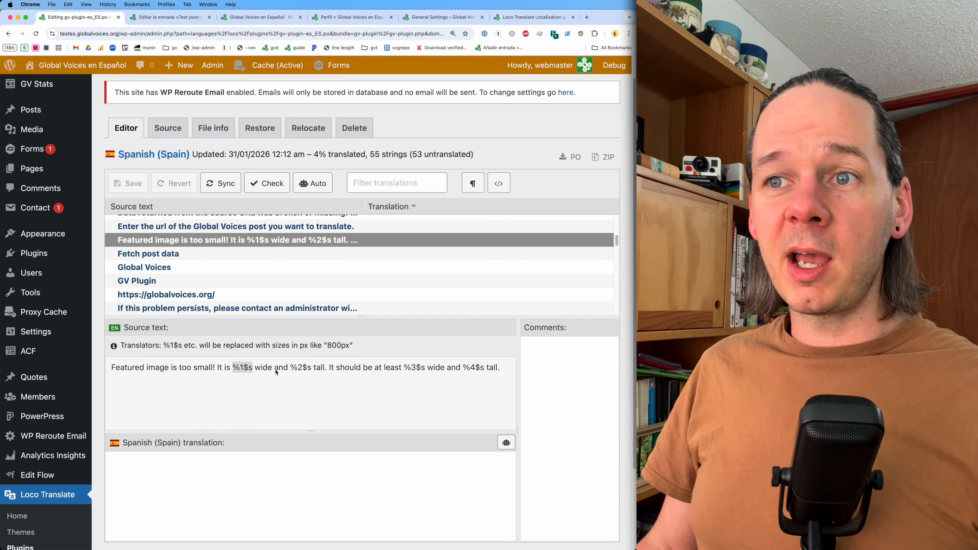
double_click(296, 368)
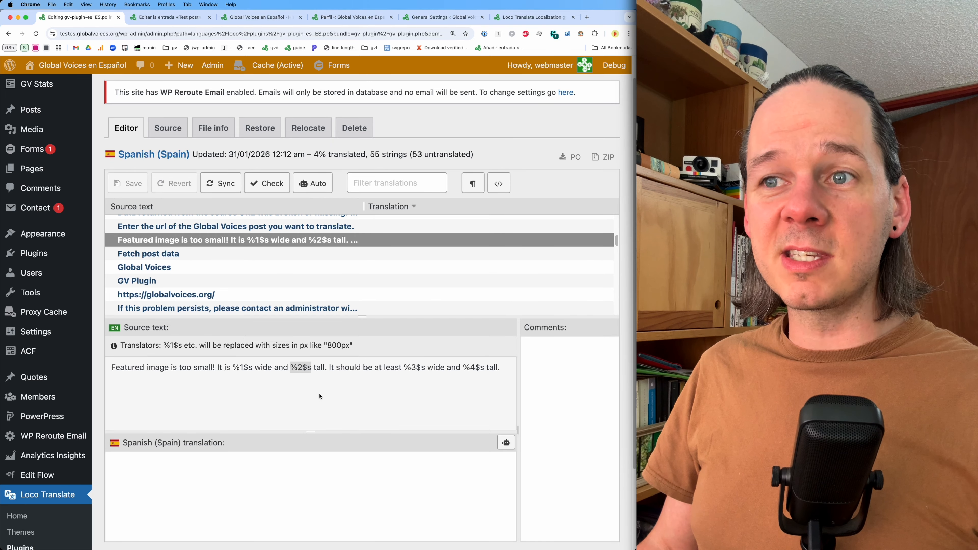
triple_click(317, 366)
key(super+c)
key(super+t)
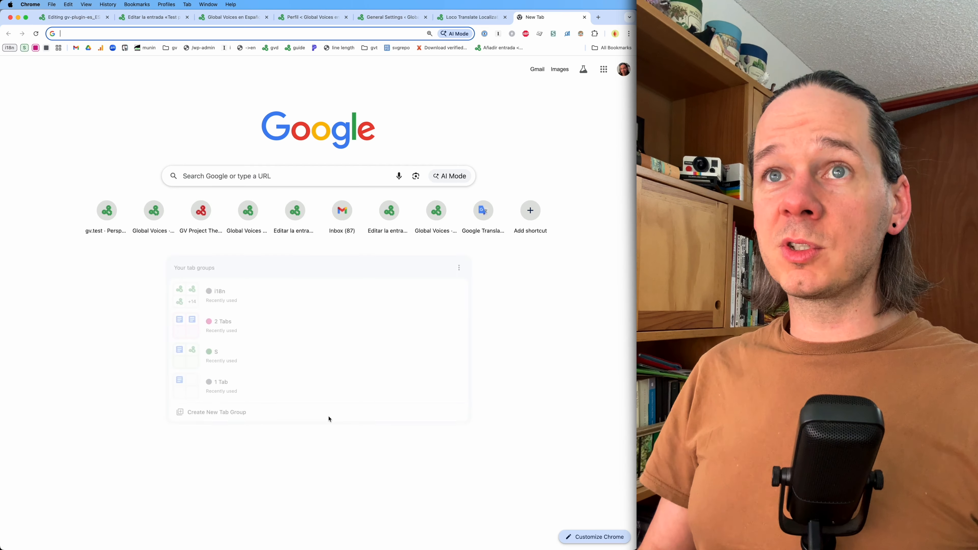
text(translate)
key(Return)
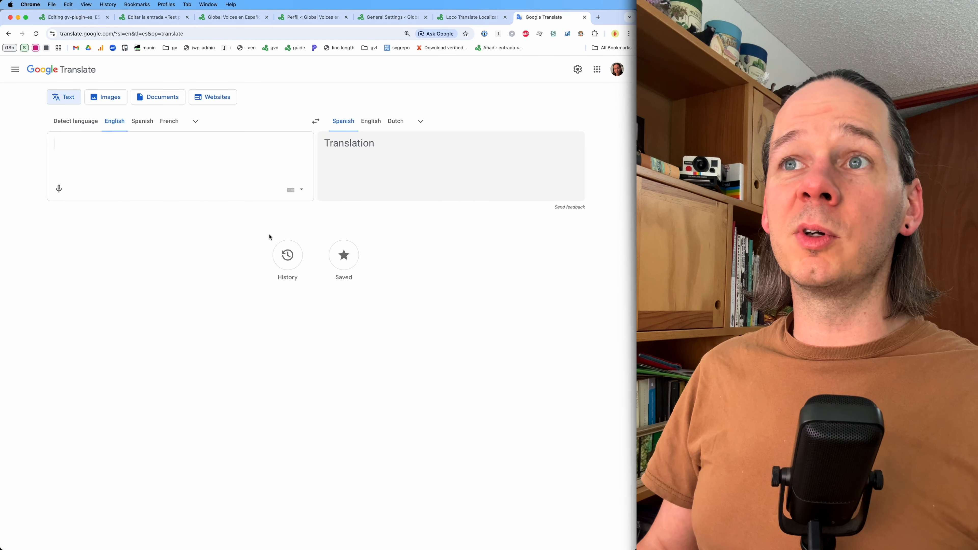
key(super+v)
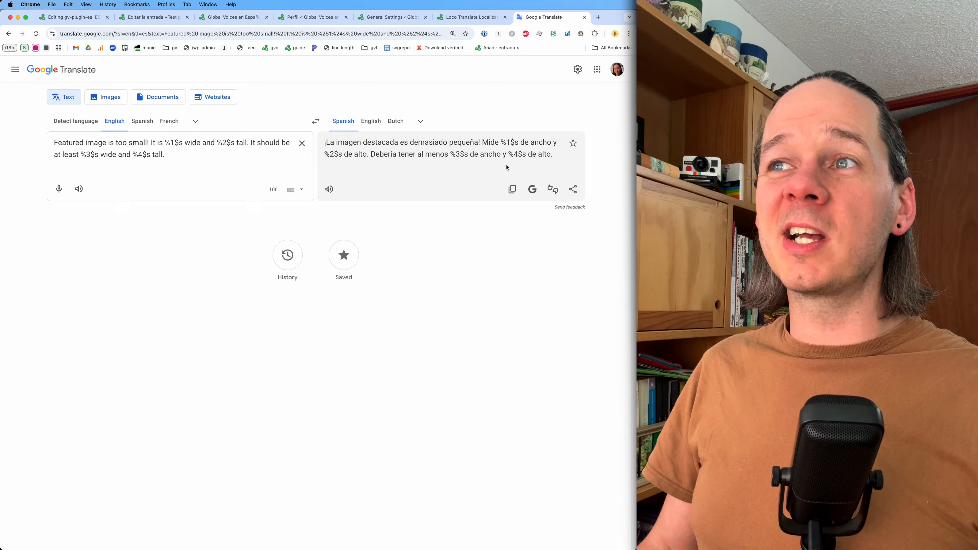
click(512, 189)
- Paste the Spanish translation into the featured image string's Spanish (Spain) translation field
click(73, 17)
click(205, 459)
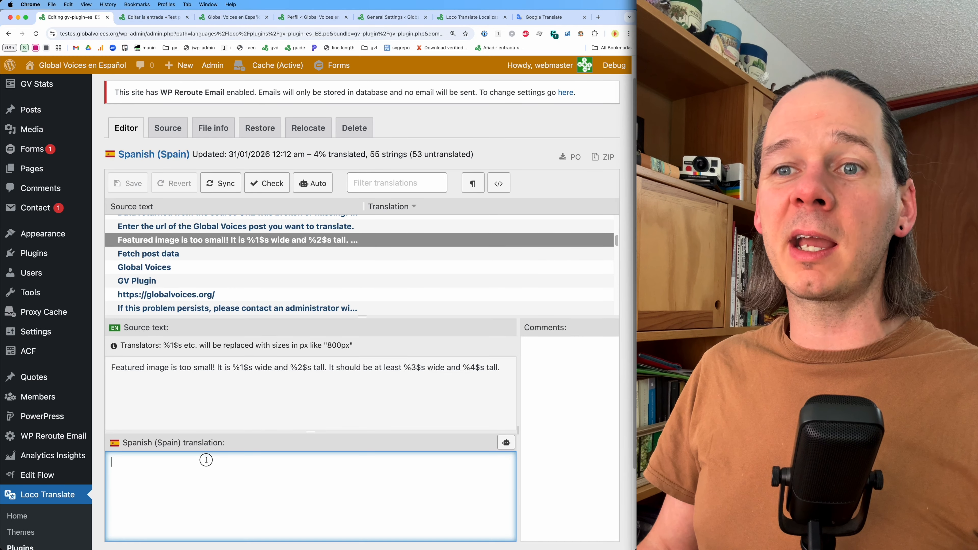
key(super+v)
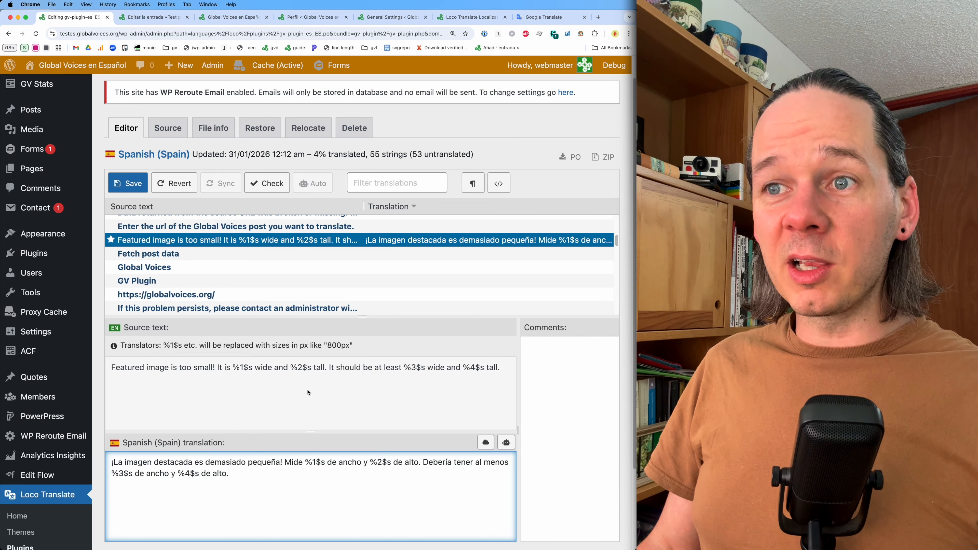
- Inspect the string's placeholders and translator comment, and view its source code reference in gv-post-editor.php
drag(305, 462, 325, 464)
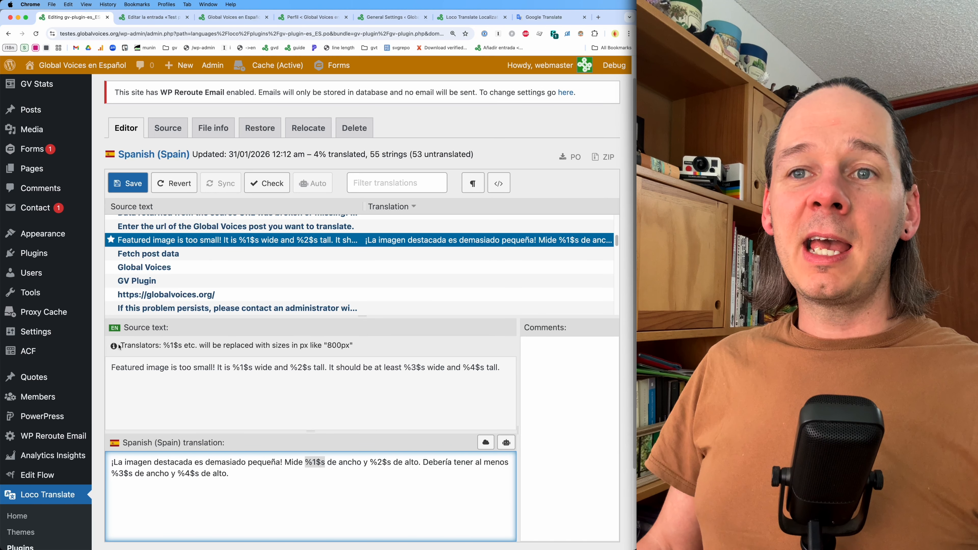
triple_click(145, 372)
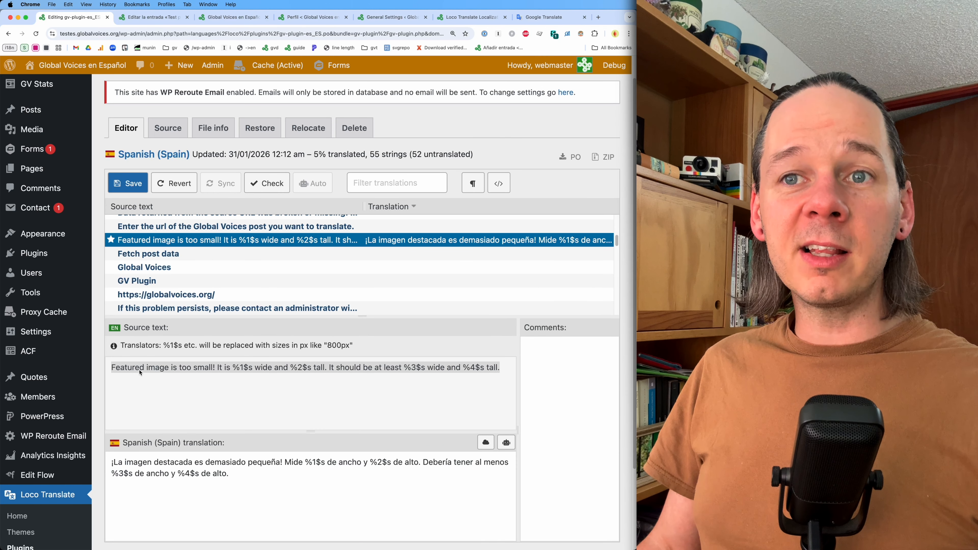
triple_click(137, 346)
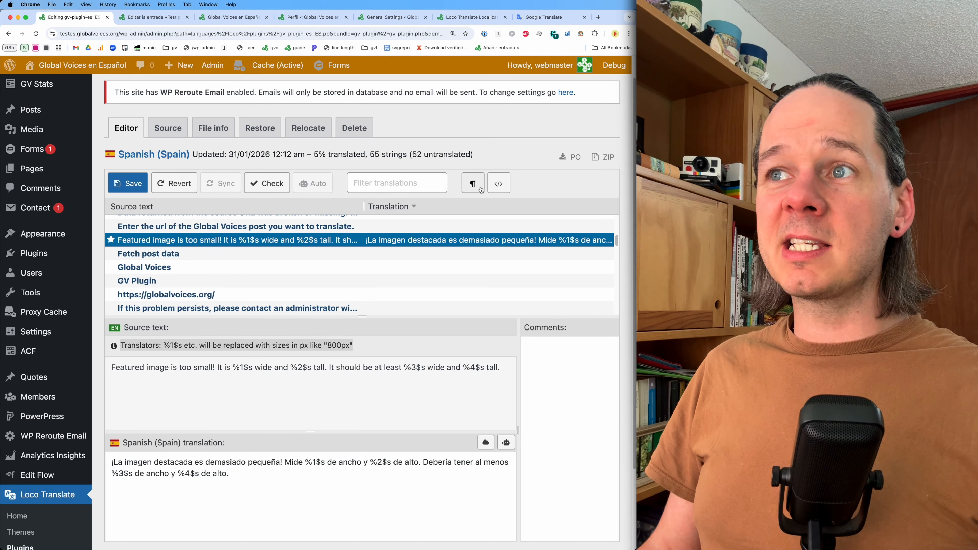
click(499, 183)
click(199, 346)
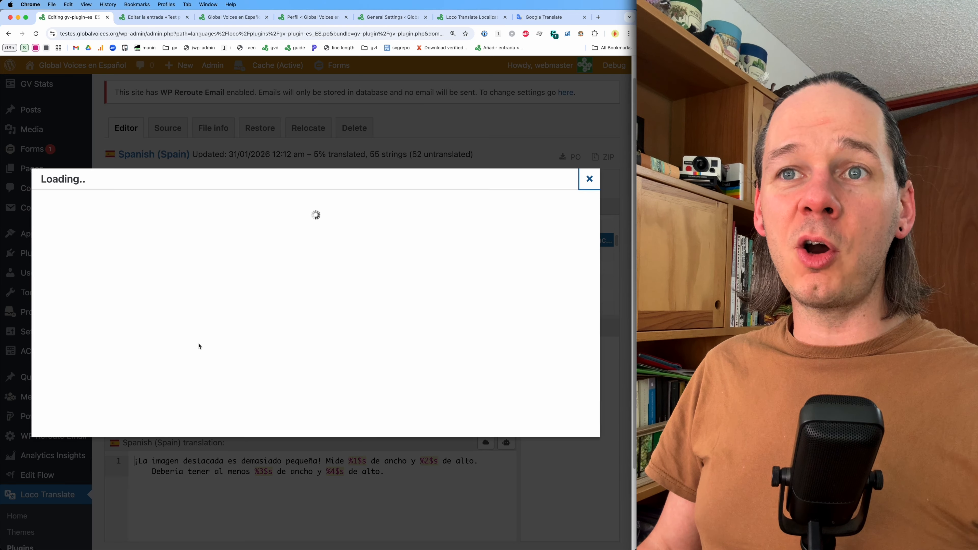
triple_click(193, 286)
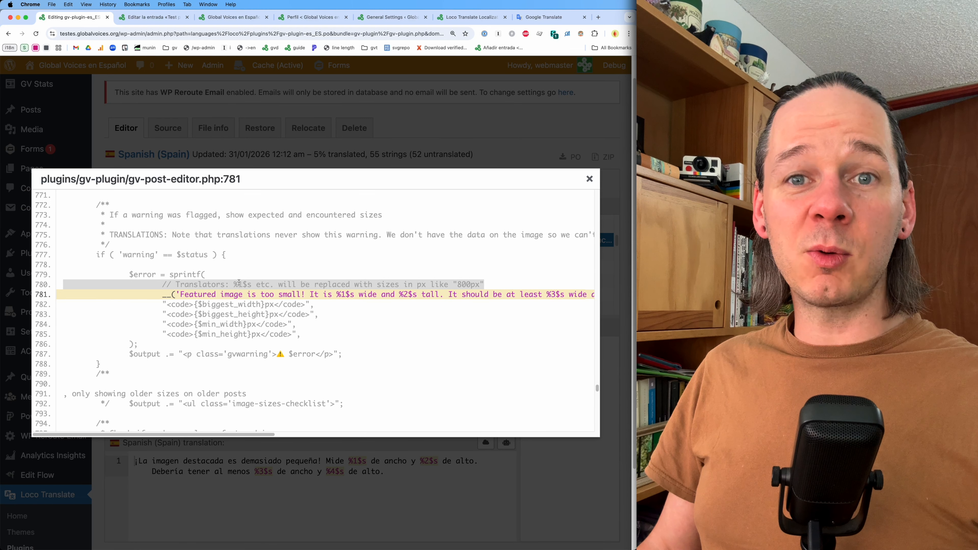
click(588, 180)
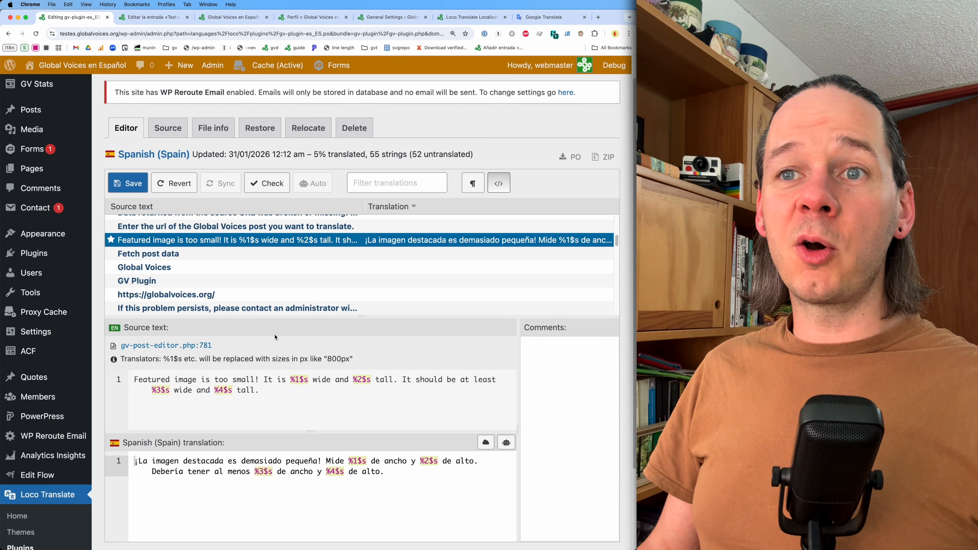
click(497, 176)
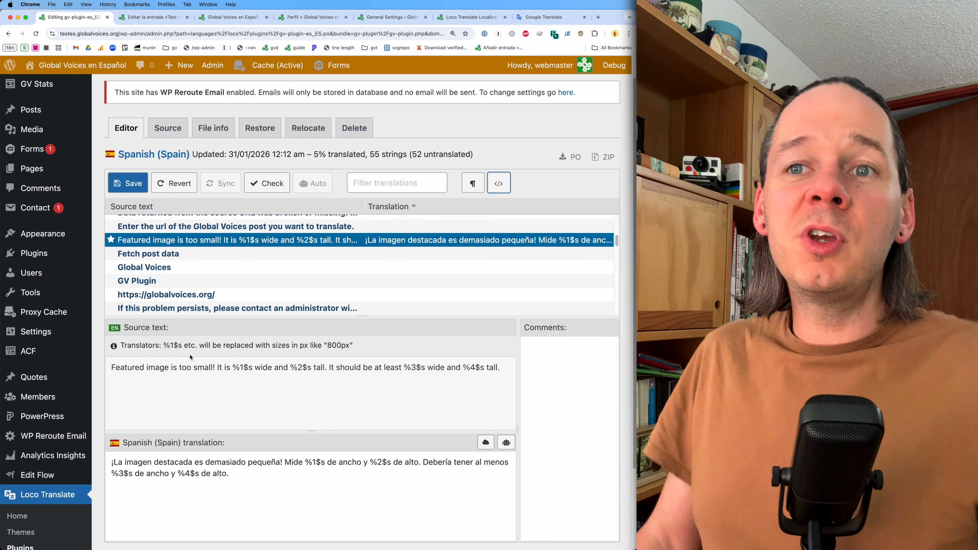
- Save the Spanish translation file
triple_click(165, 345)
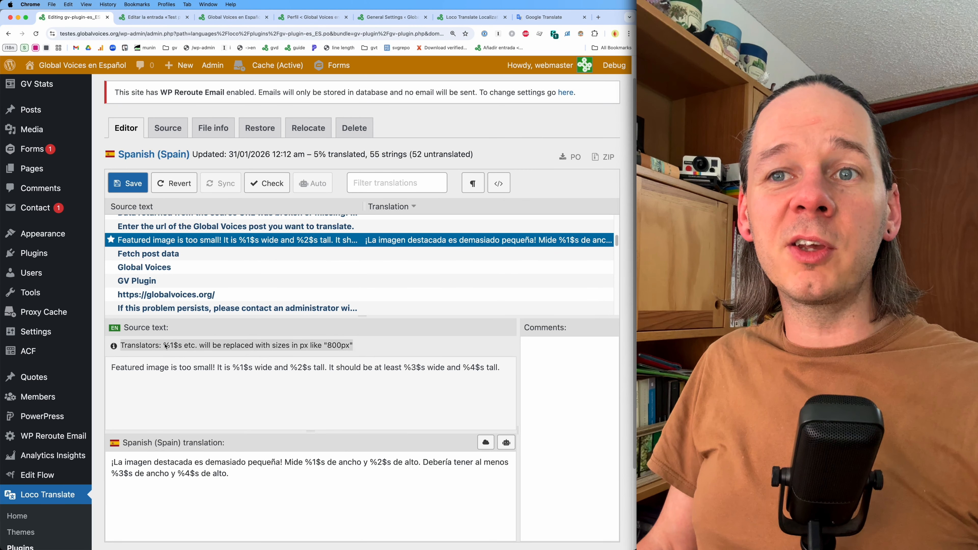
click(157, 376)
drag(164, 347, 353, 348)
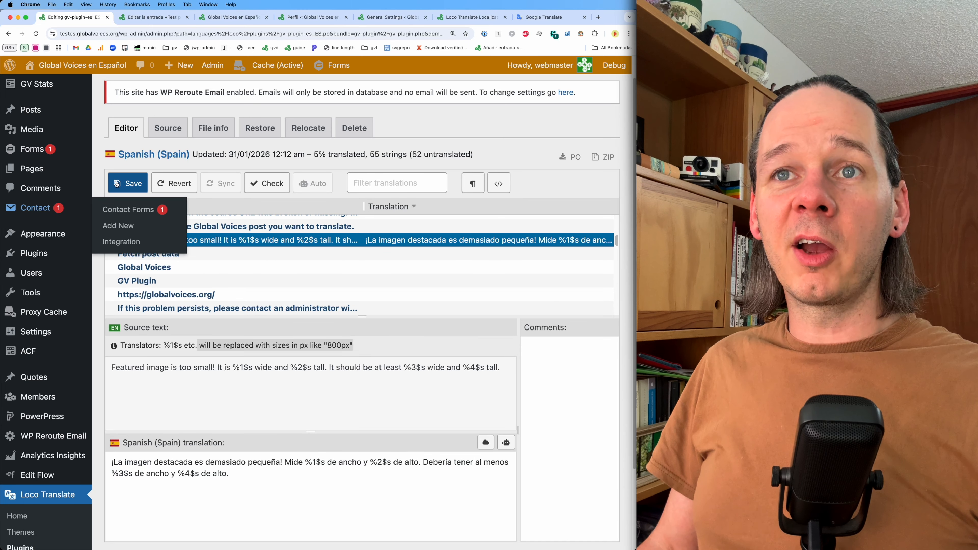
click(128, 185)
- Reload the test post's editor to check the translated featured image warning, then return to the translation editor
scroll(288, 418, down, 1)
scroll(288, 418, down, 2)
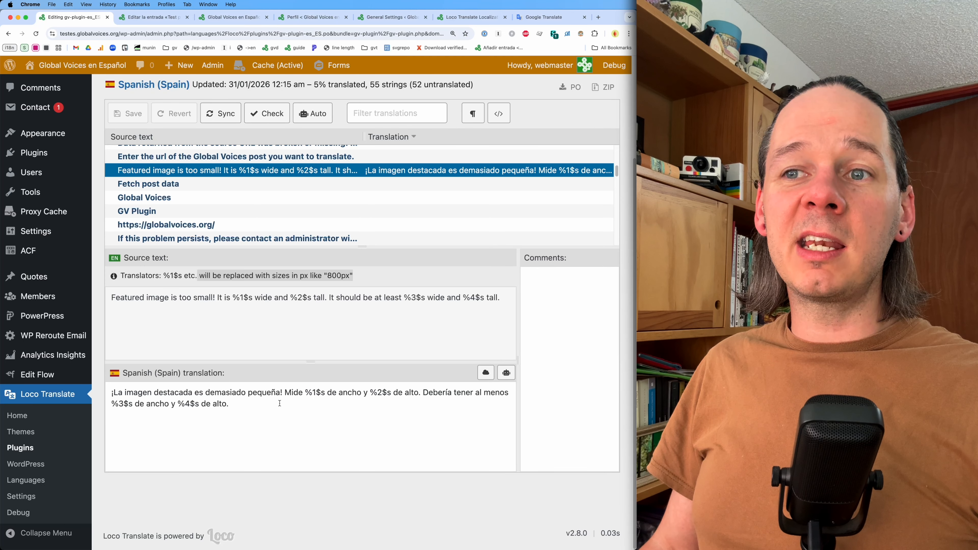
triple_click(280, 404)
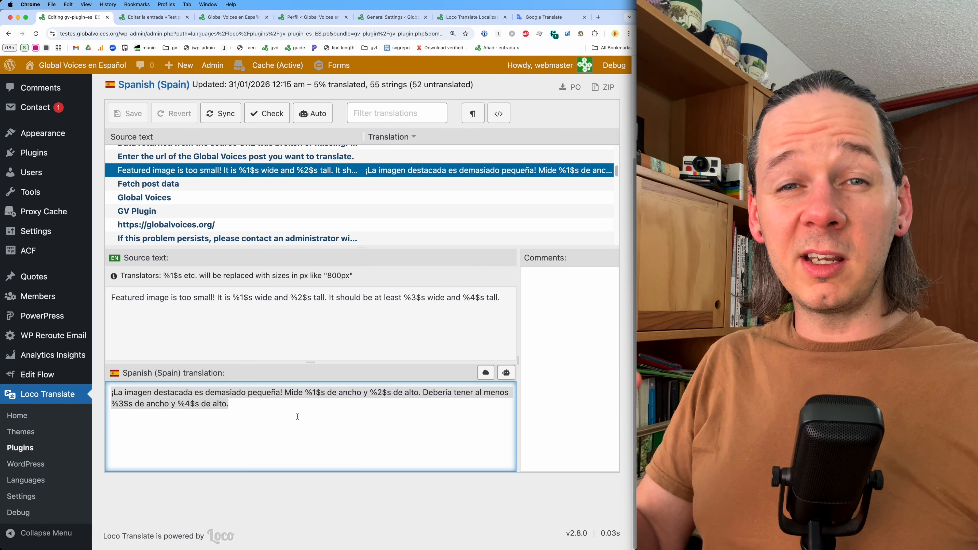
scroll(298, 417, down, 1)
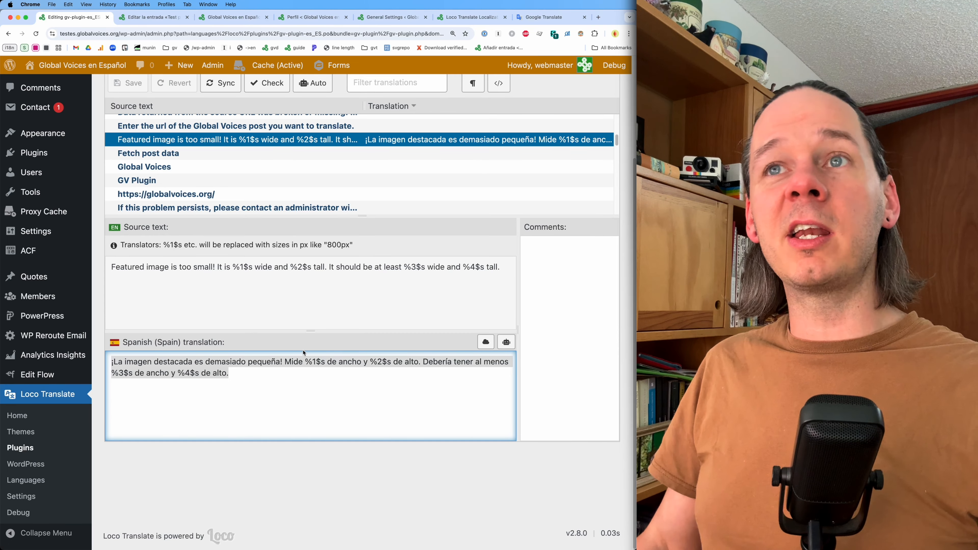
click(154, 18)
key(super+r)
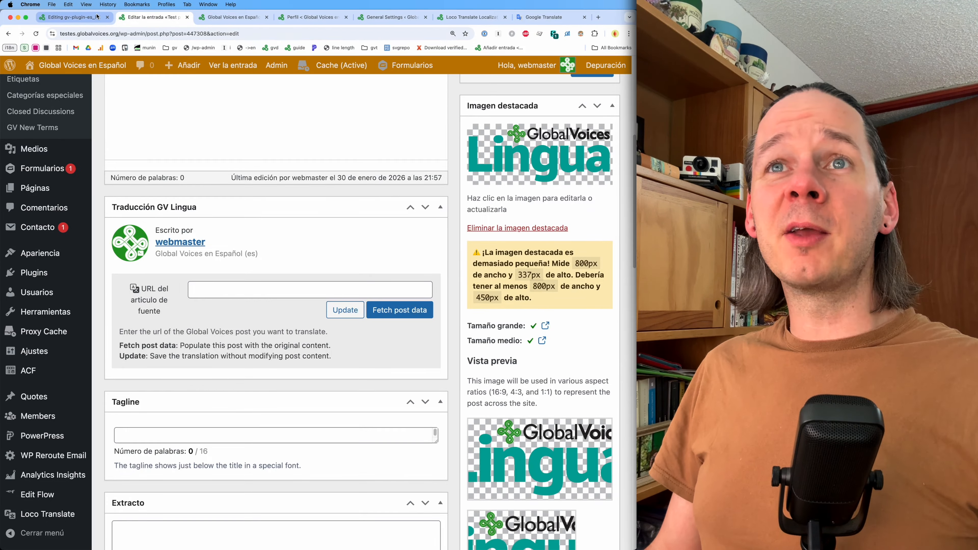
click(89, 22)
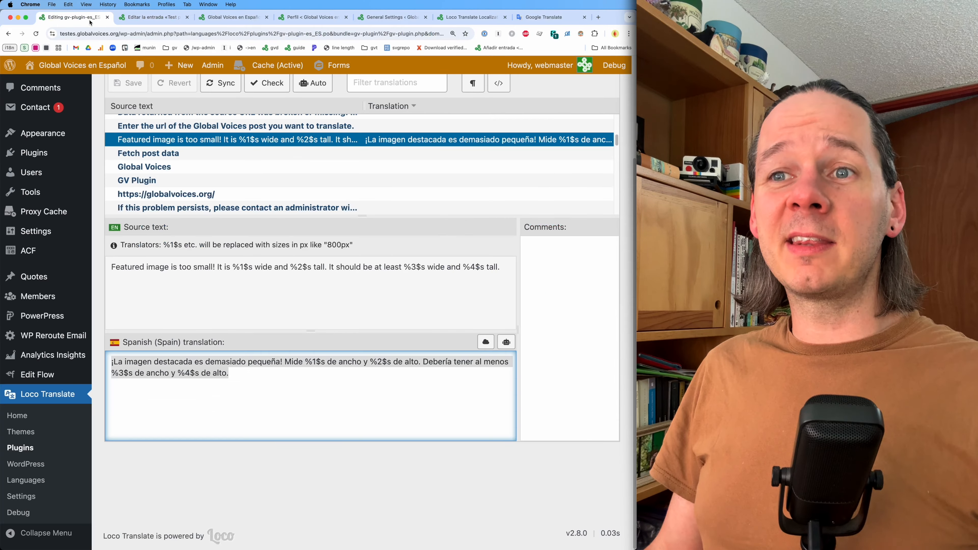
- Browse the remaining untranslated strings and their comments, selecting the 'If this problem persists' string
click(189, 156)
click(189, 166)
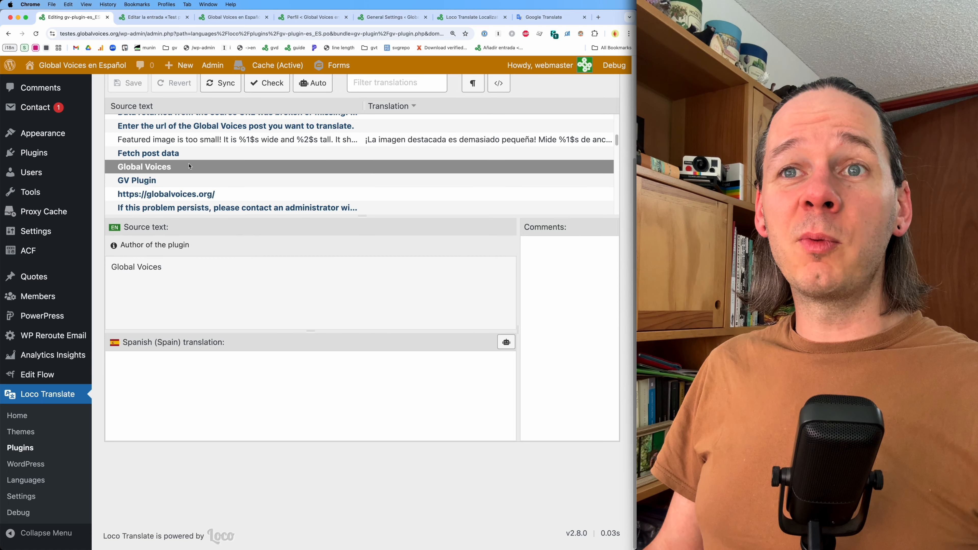
triple_click(160, 246)
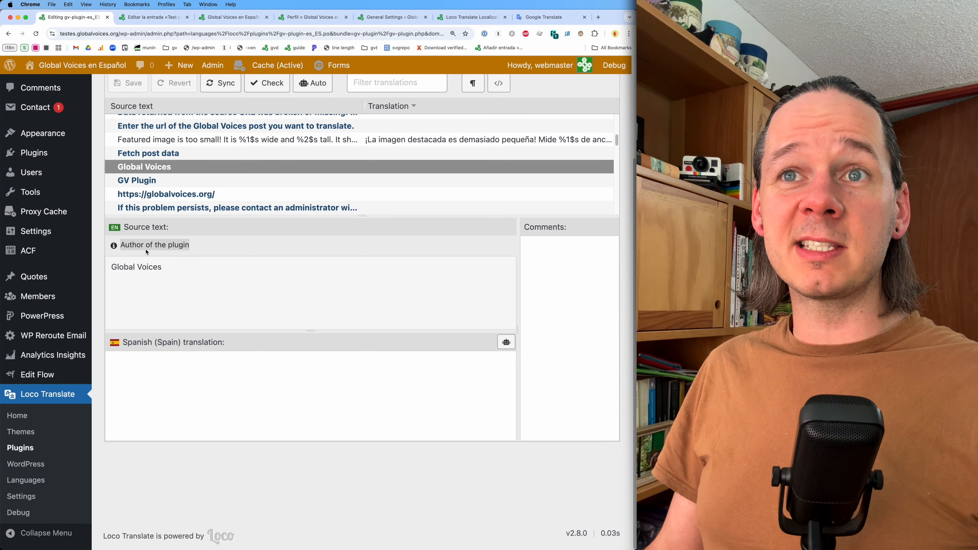
click(145, 181)
click(146, 196)
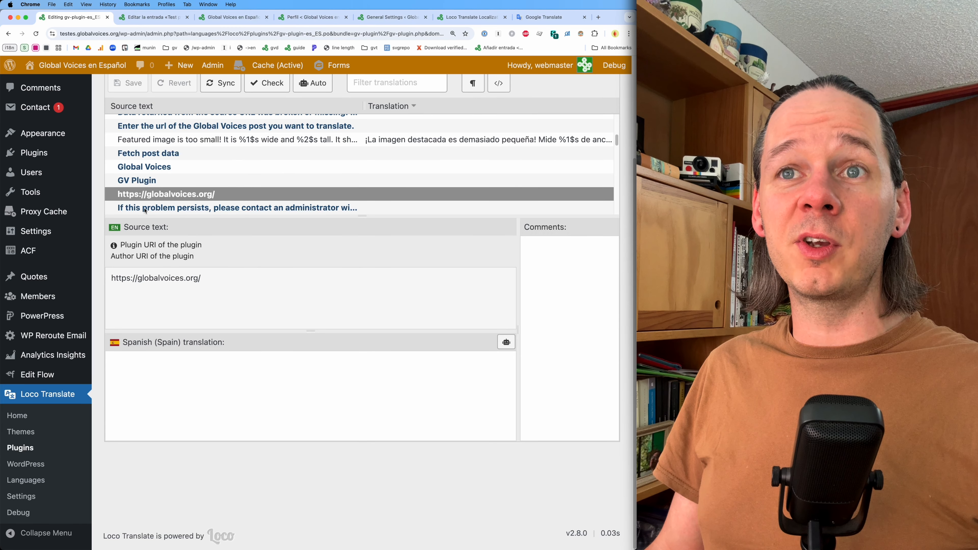
click(145, 208)
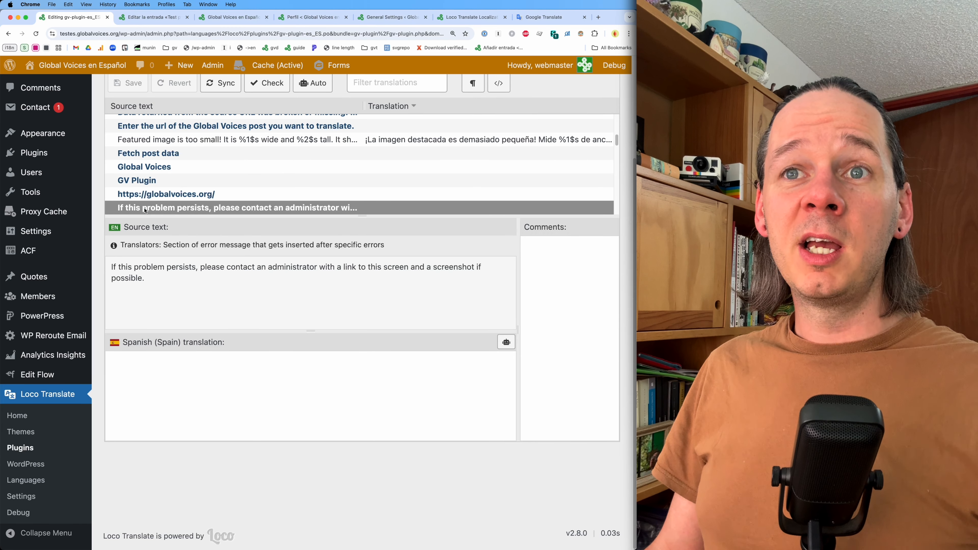
click(164, 373)
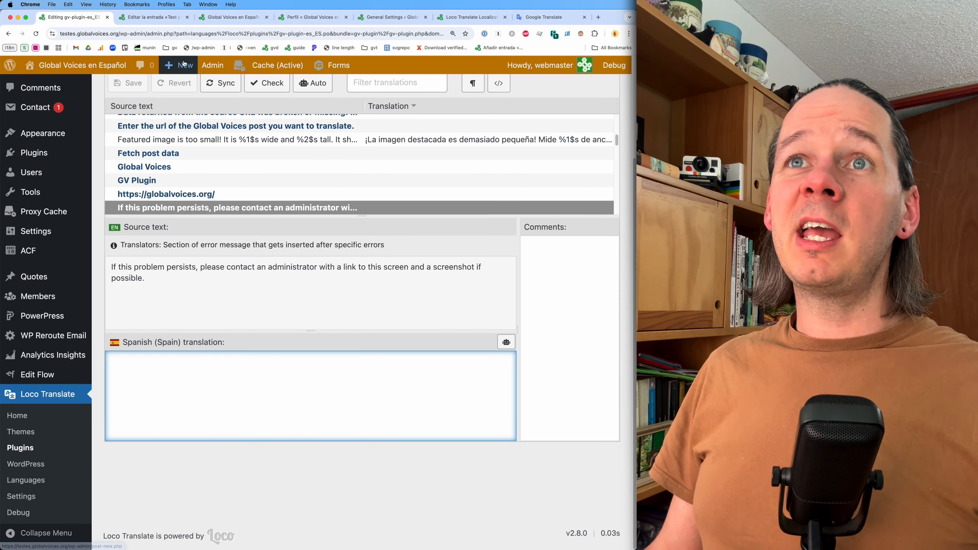
- Compare the post editor's messages with the selected 'If this problem persists' string and its translator comment
click(161, 25)
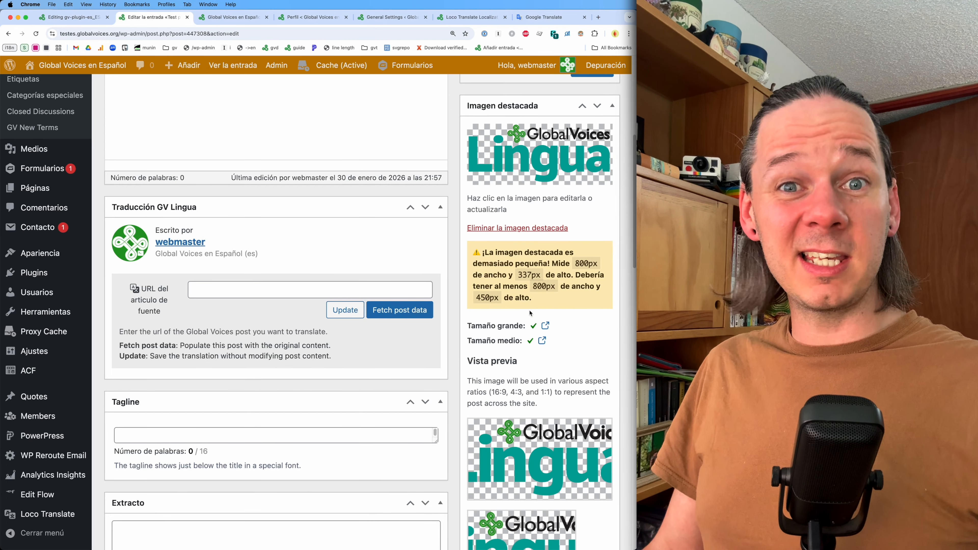
scroll(455, 374, up, 2)
scroll(454, 374, up, 2)
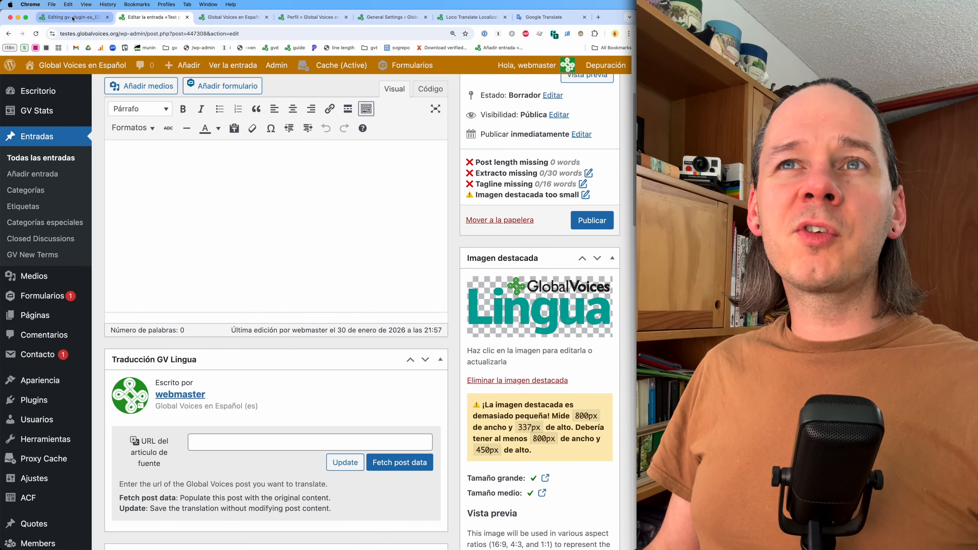
scroll(372, 258, up, 3)
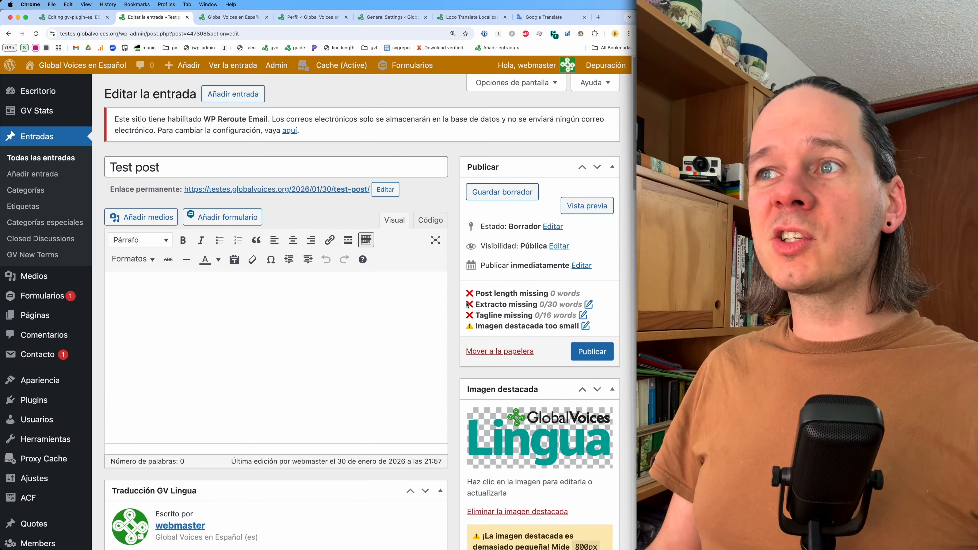
scroll(477, 329, down, 6)
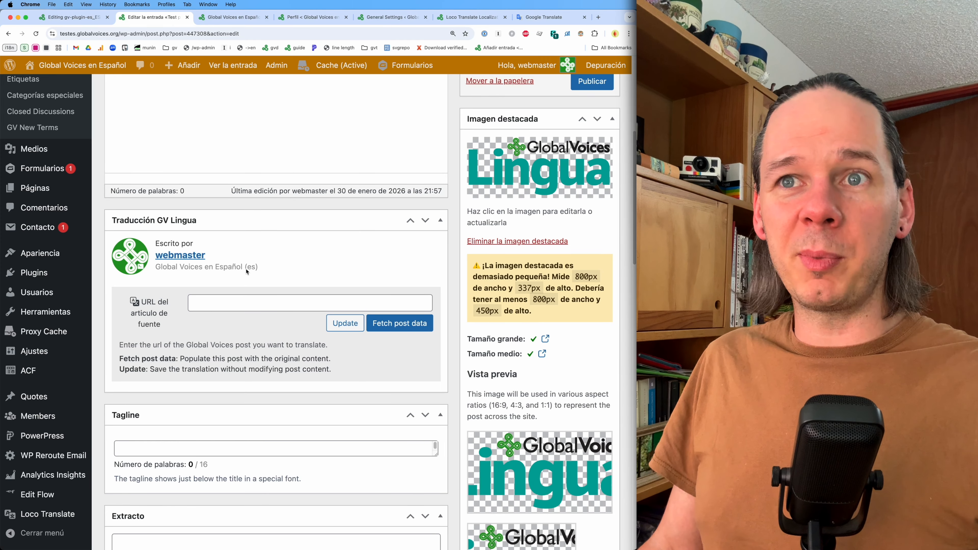
click(86, 17)
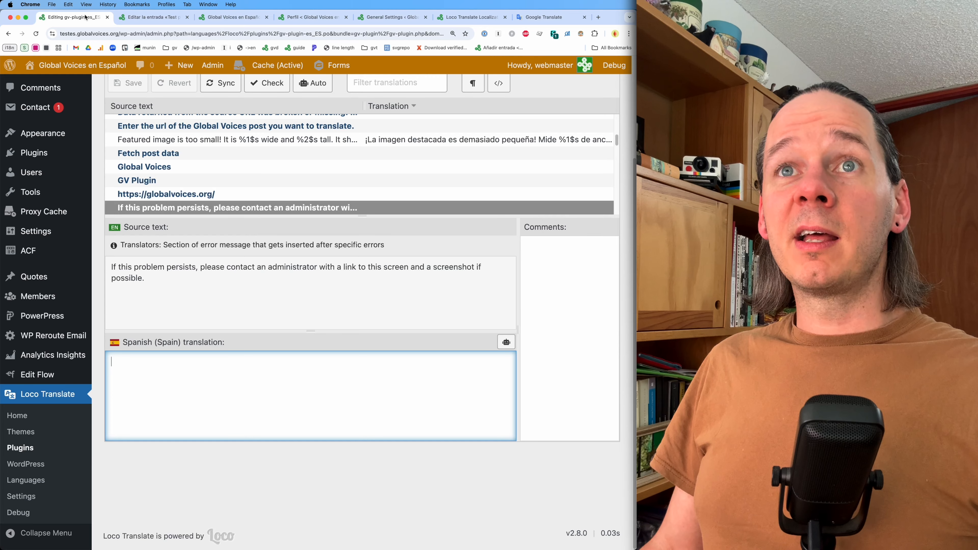
scroll(209, 304, up, 3)
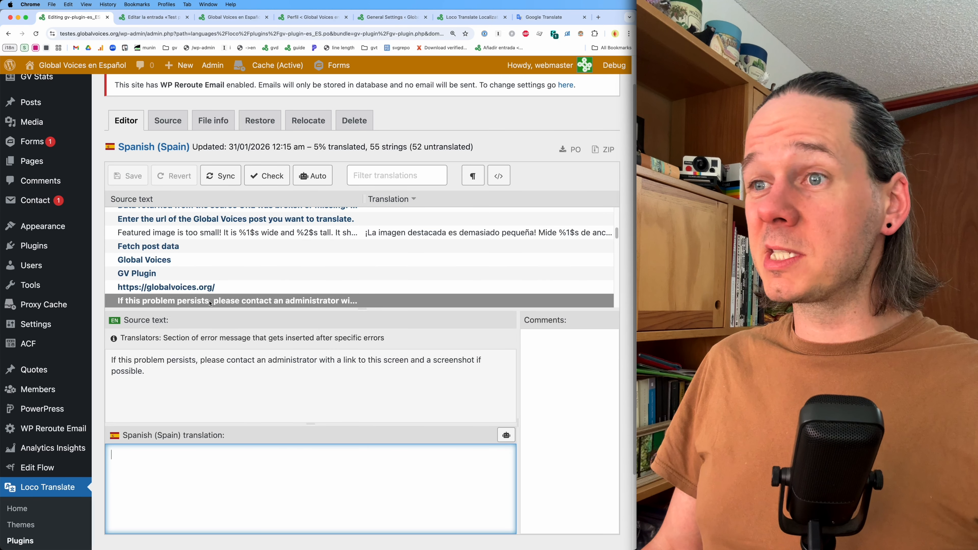
drag(122, 338, 145, 361)
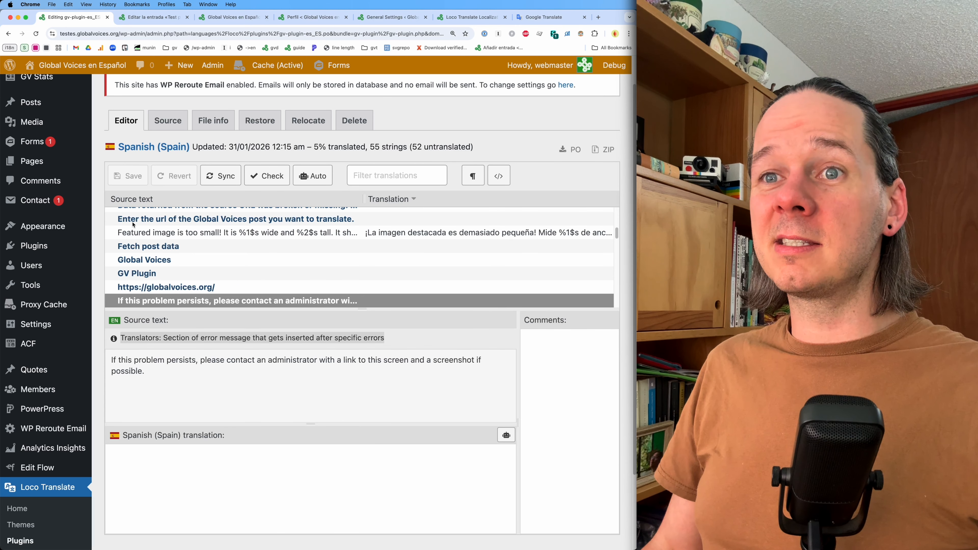
- Select the featured image string, then review the site language options in General Settings, keeping Español
click(208, 235)
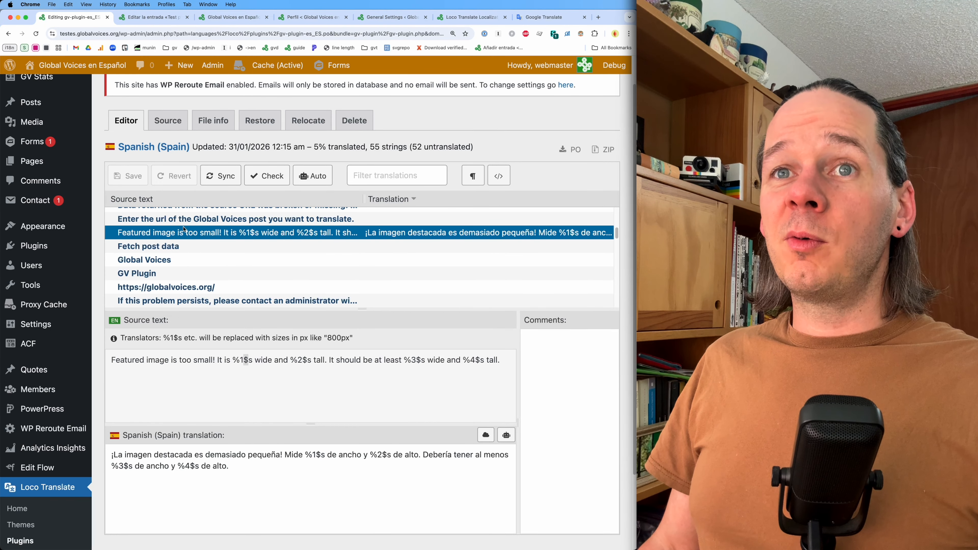
click(379, 17)
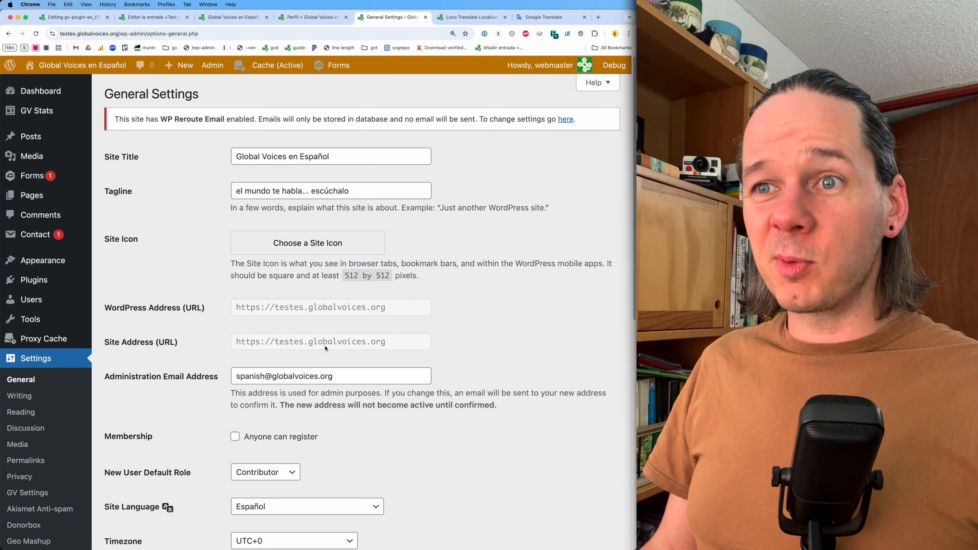
scroll(299, 393, down, 3)
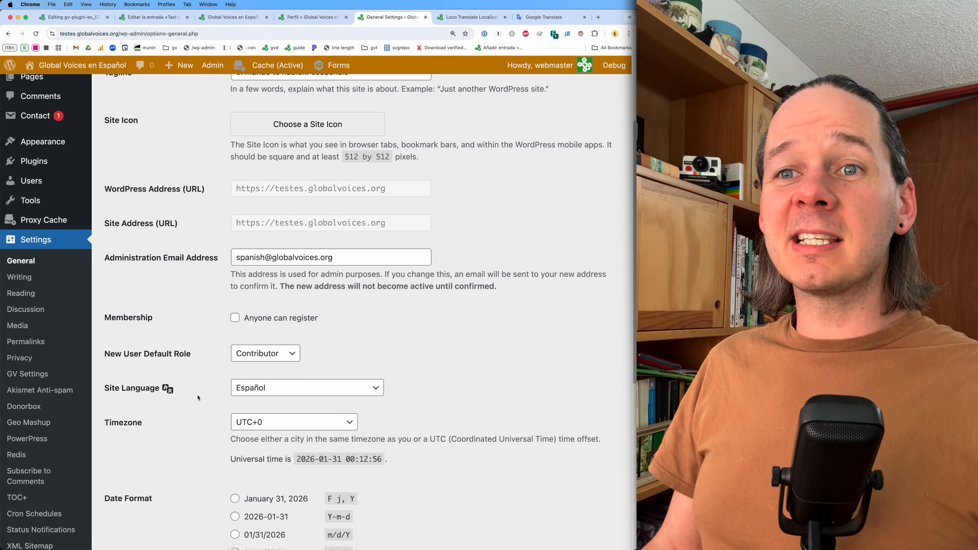
click(274, 391)
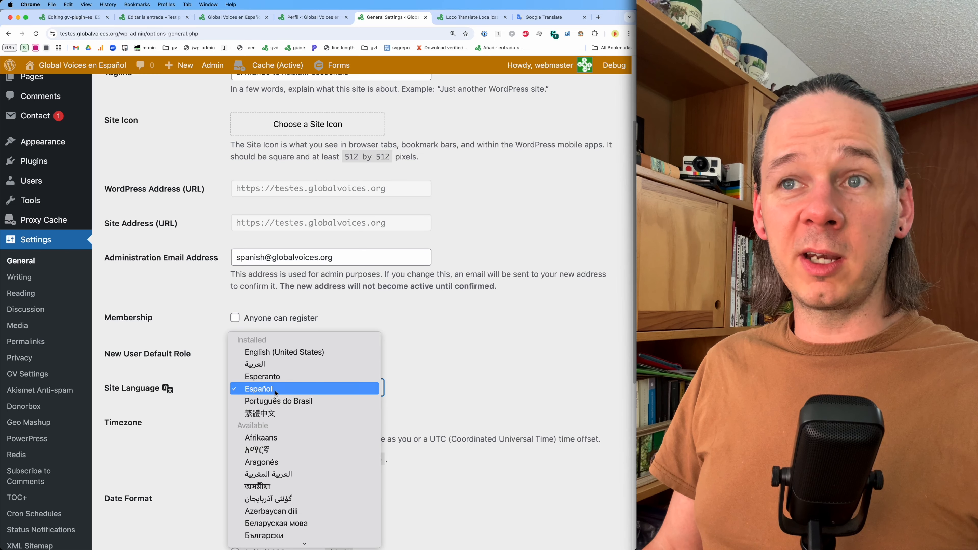
click(275, 390)
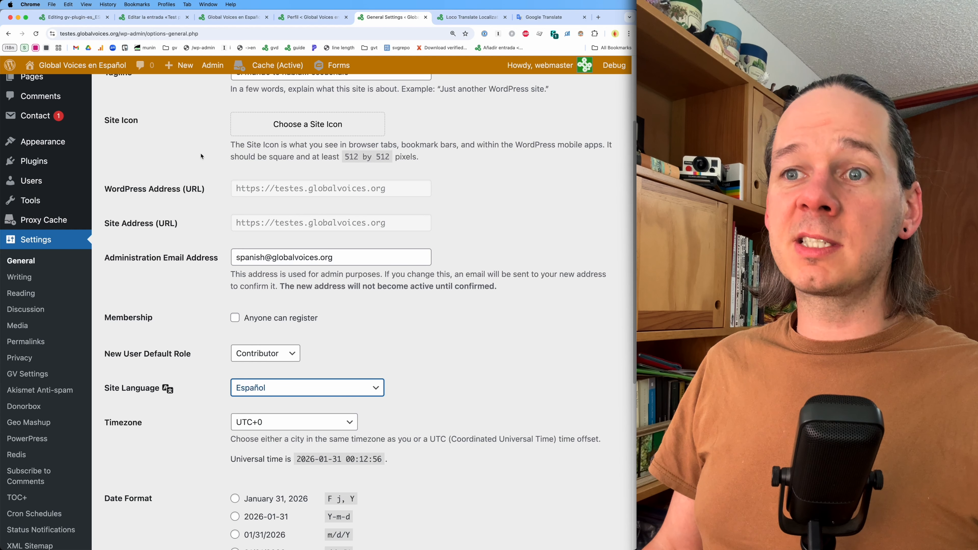
- Set the profile language to Por defecto del sitio and update the profile
click(306, 20)
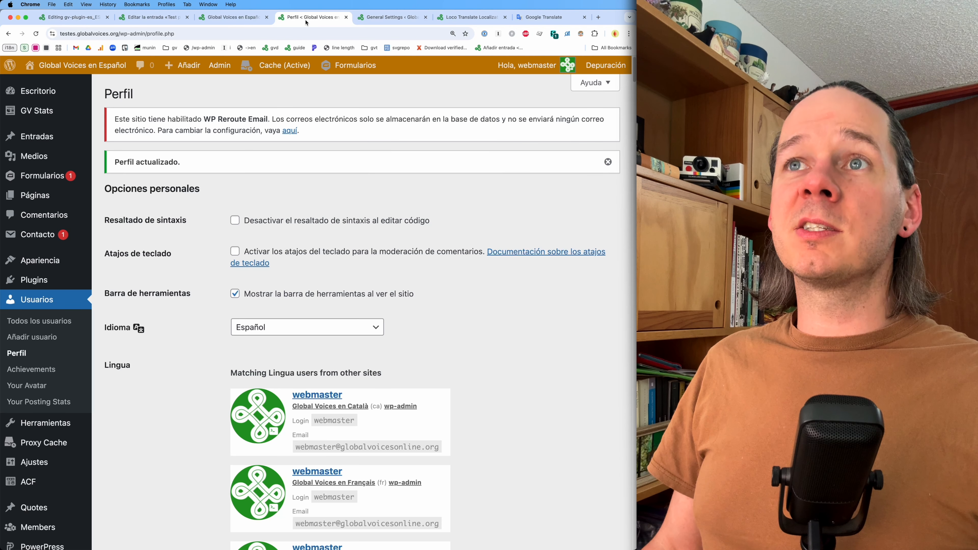
click(282, 331)
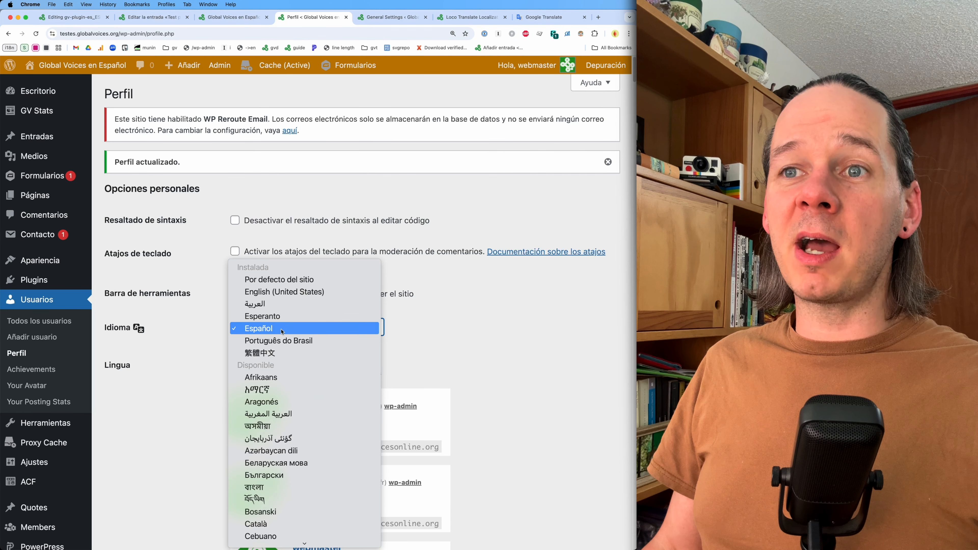
click(282, 279)
scroll(177, 397, down, 20)
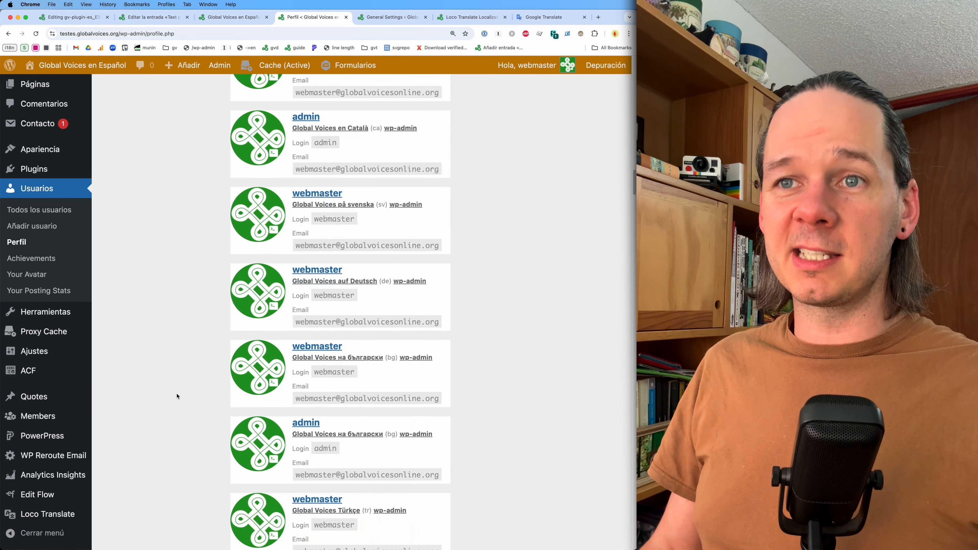
click(137, 491)
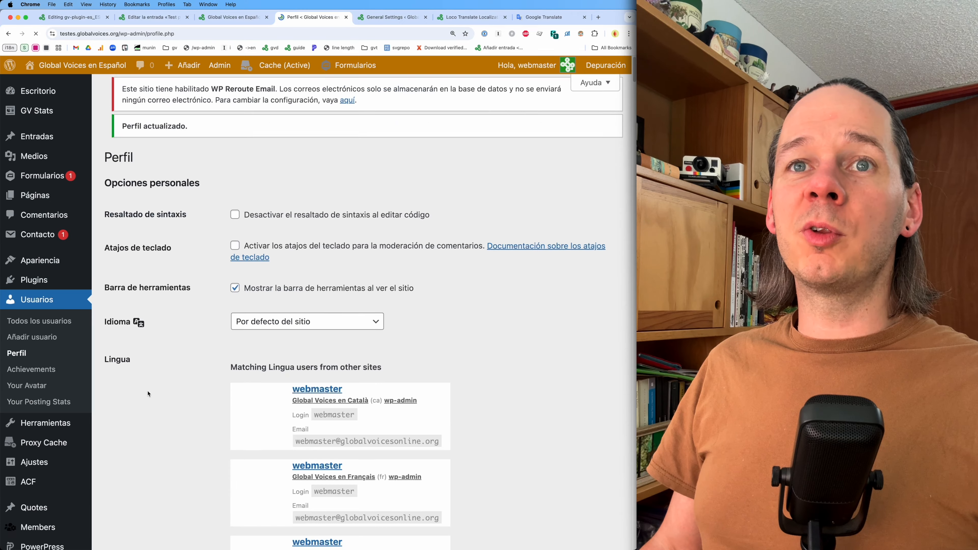
- Select English (United States) as the site language in General Settings
click(397, 18)
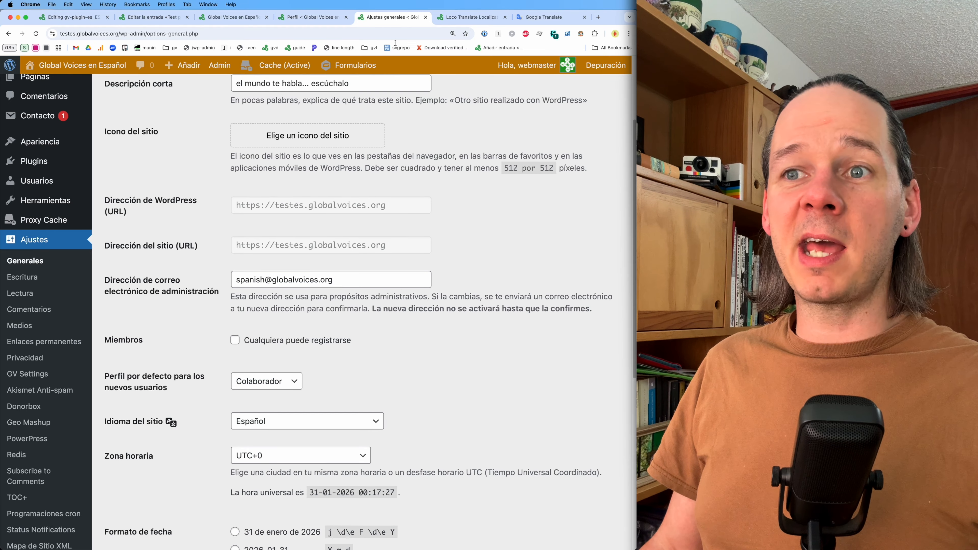
click(266, 424)
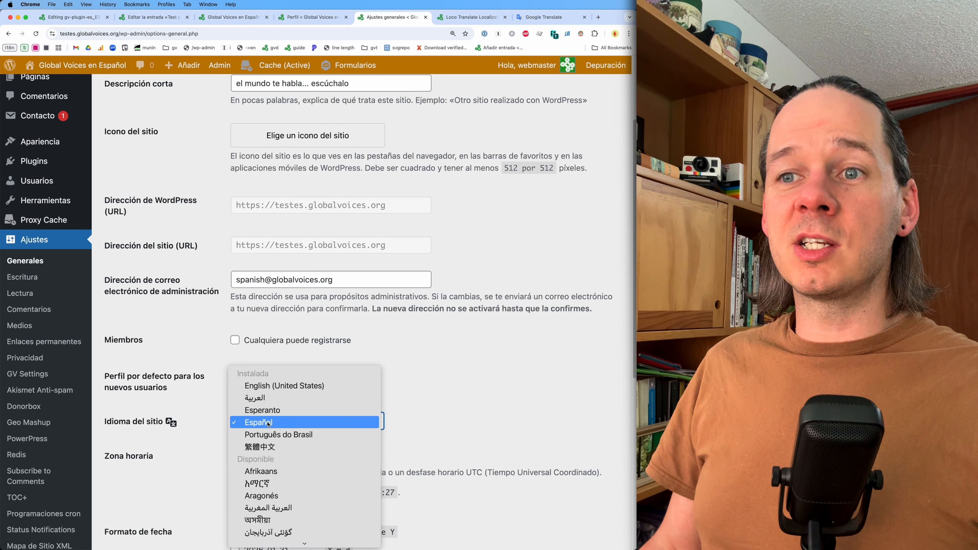
click(270, 386)
- Review the profile language options, keeping Por defecto del sitio, and return to General Settings
key(ctrl+shift+Tab)
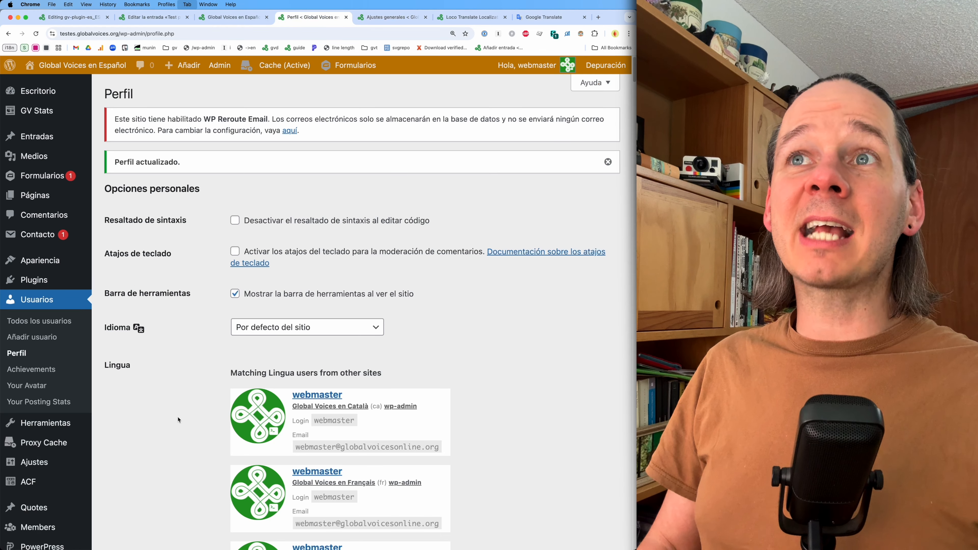
click(275, 328)
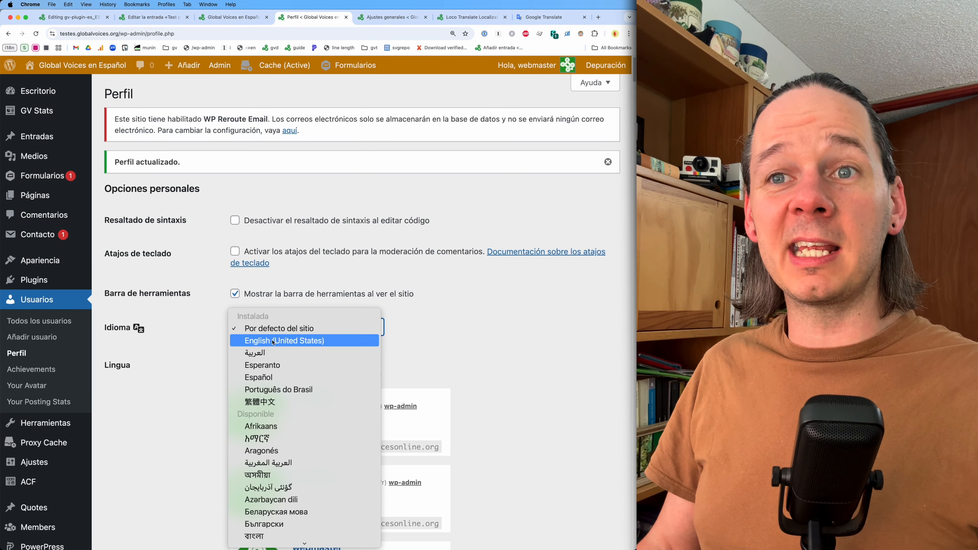
click(187, 417)
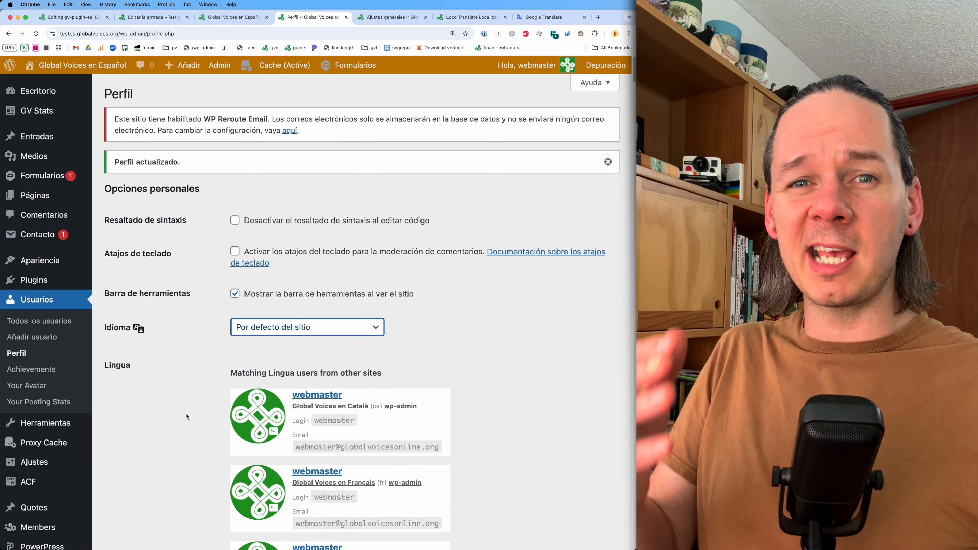
click(297, 333)
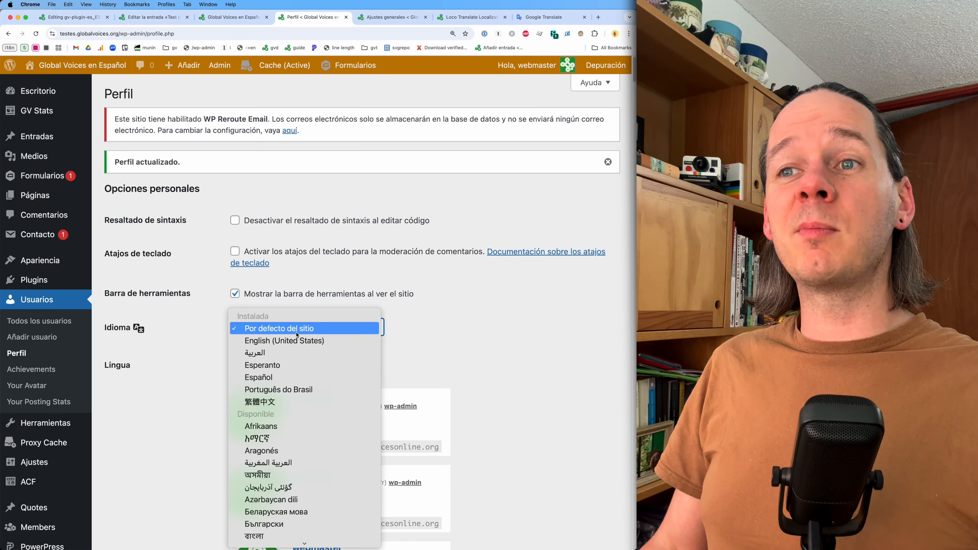
click(297, 333)
click(362, 17)
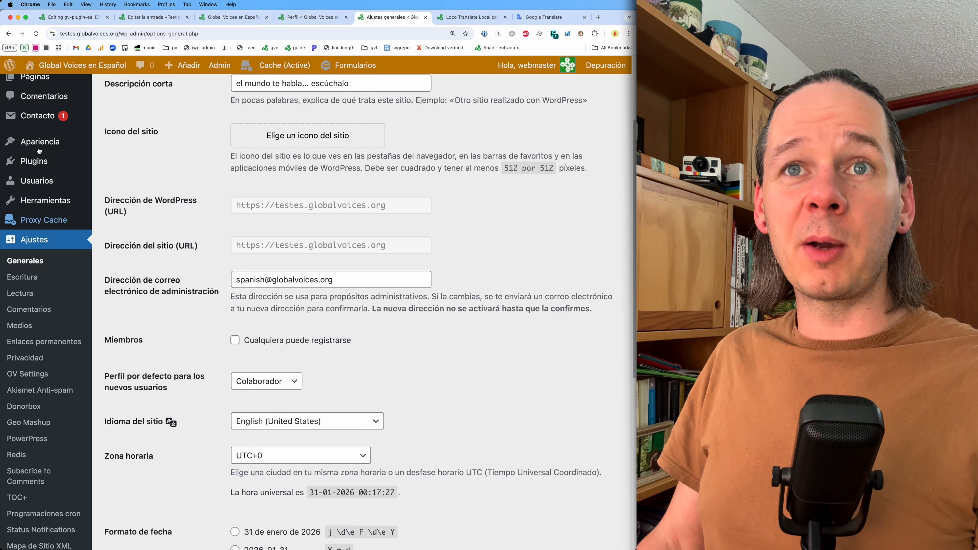
- Reopen the GV Plugin's Spanish translation for editing from the Loco Translate home page
click(73, 17)
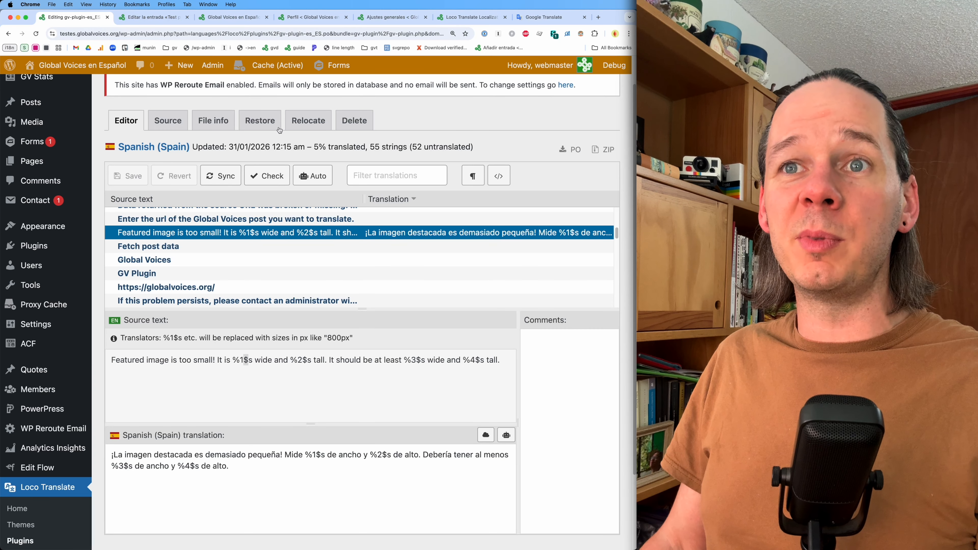
scroll(221, 420, up, 2)
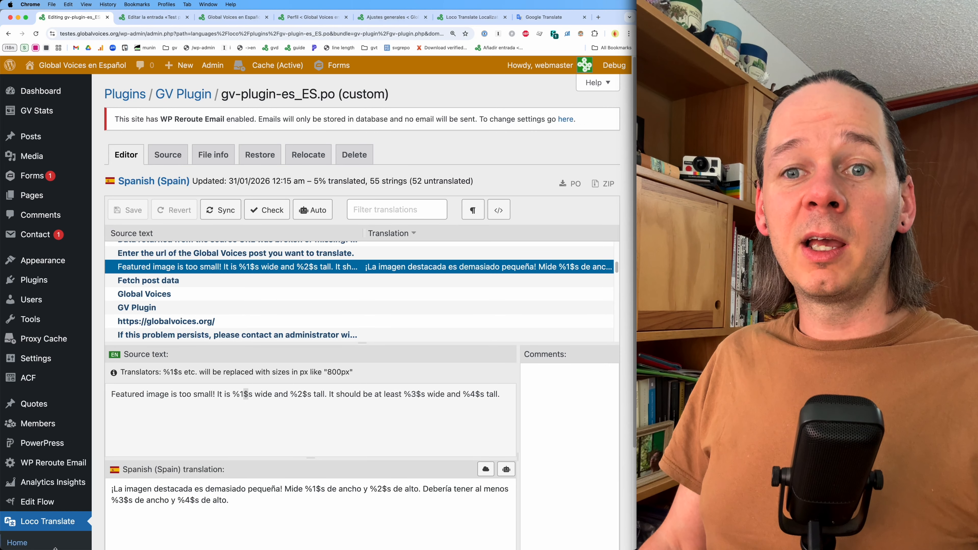
click(55, 530)
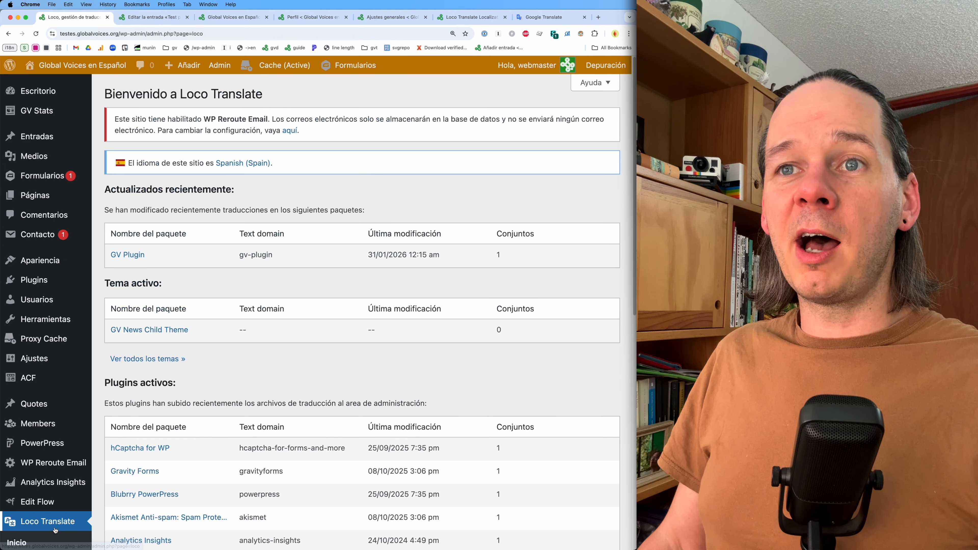
click(128, 256)
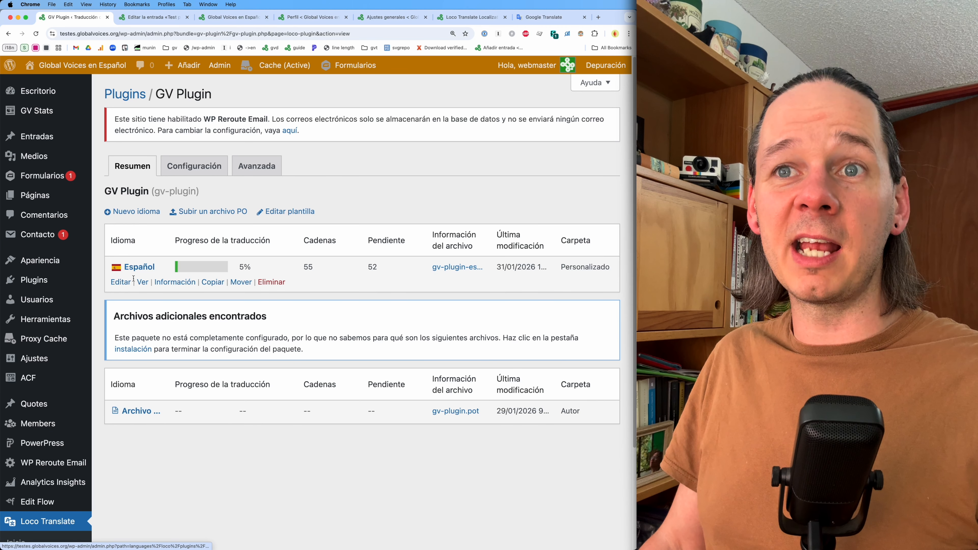
click(137, 273)
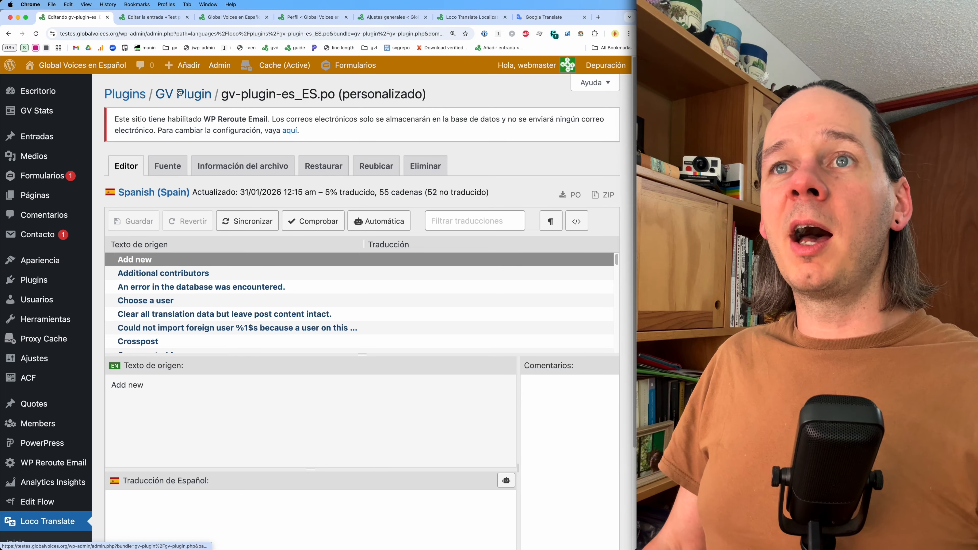
- Open the Theme Translator page in a new tab and compare it with the translation editor
mouse_move(219, 65)
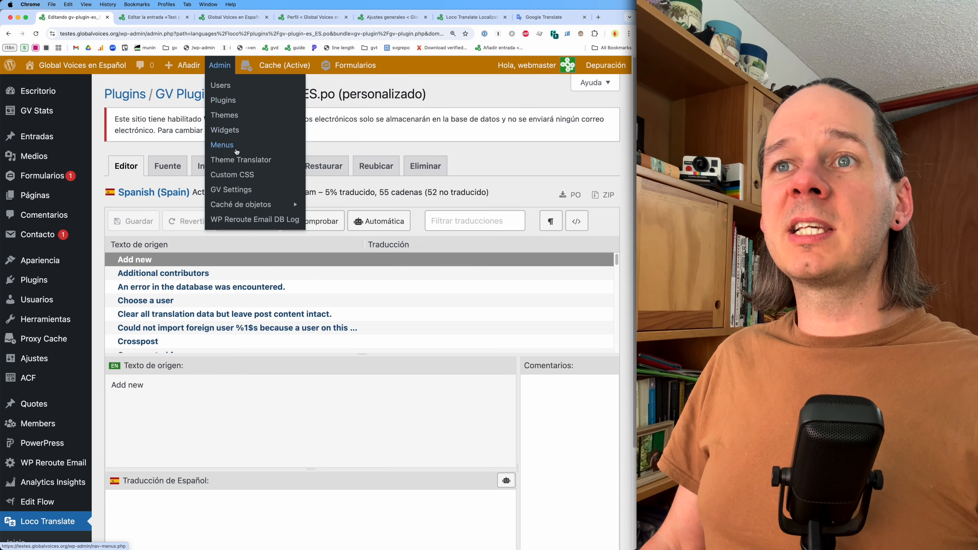
click(238, 165)
key(ctrl+Tab)
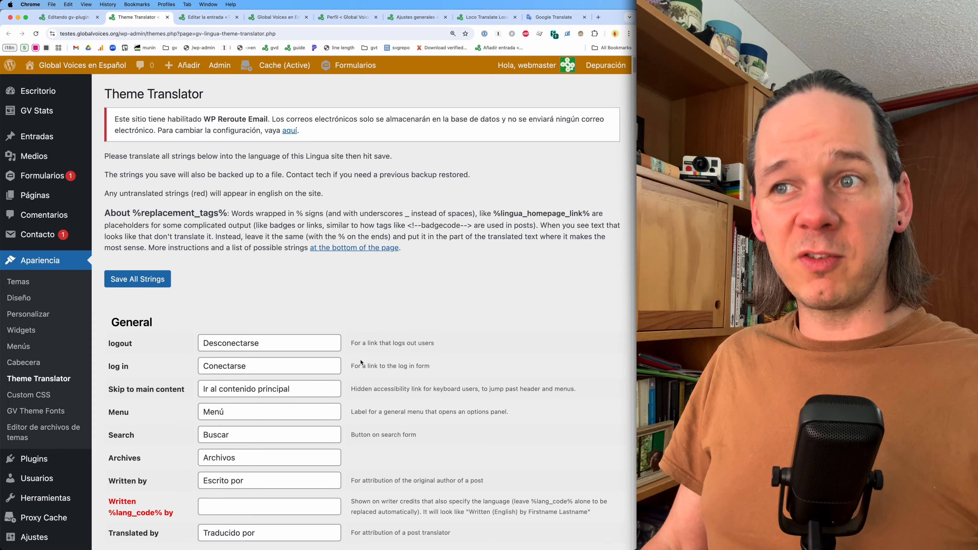
scroll(361, 363, down, 5)
scroll(361, 362, up, 5)
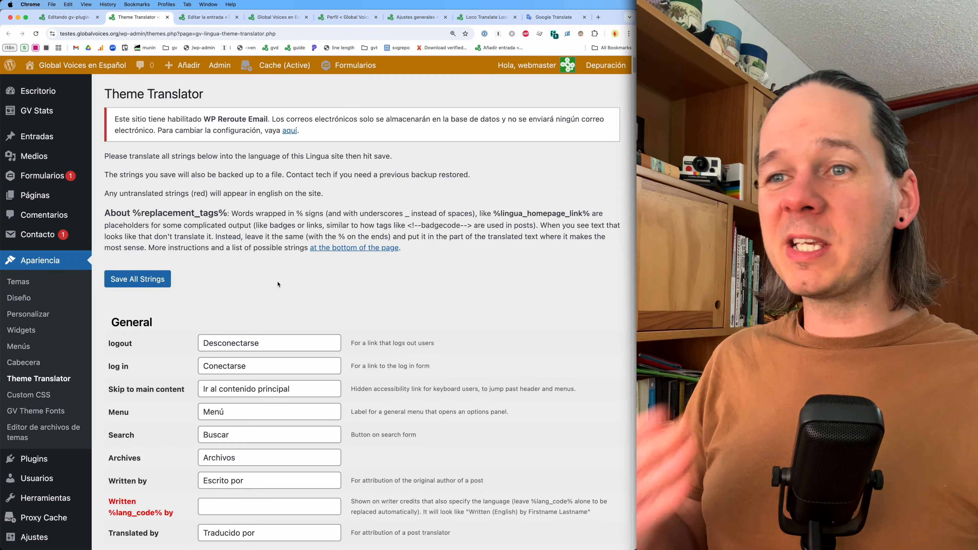
key(ctrl+shift+Tab)
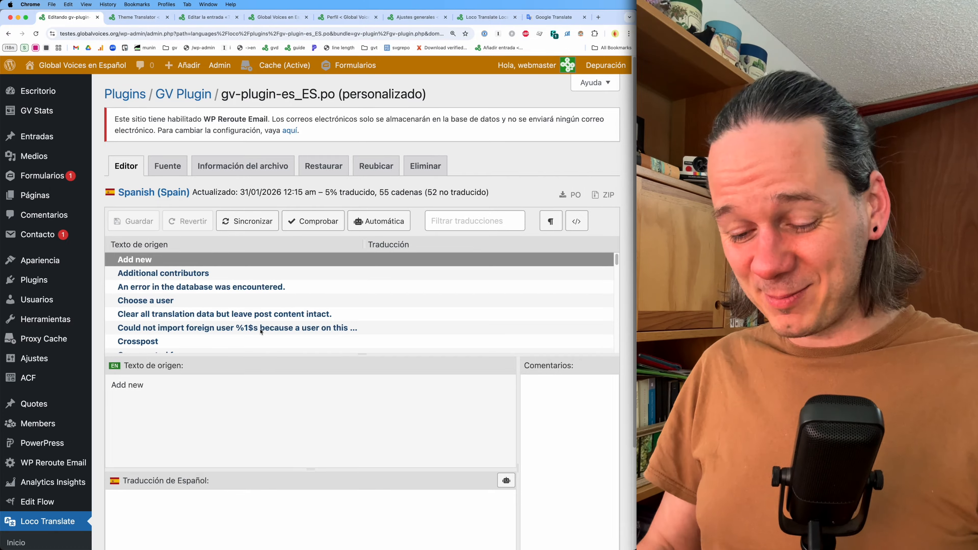
key(ctrl+Tab)
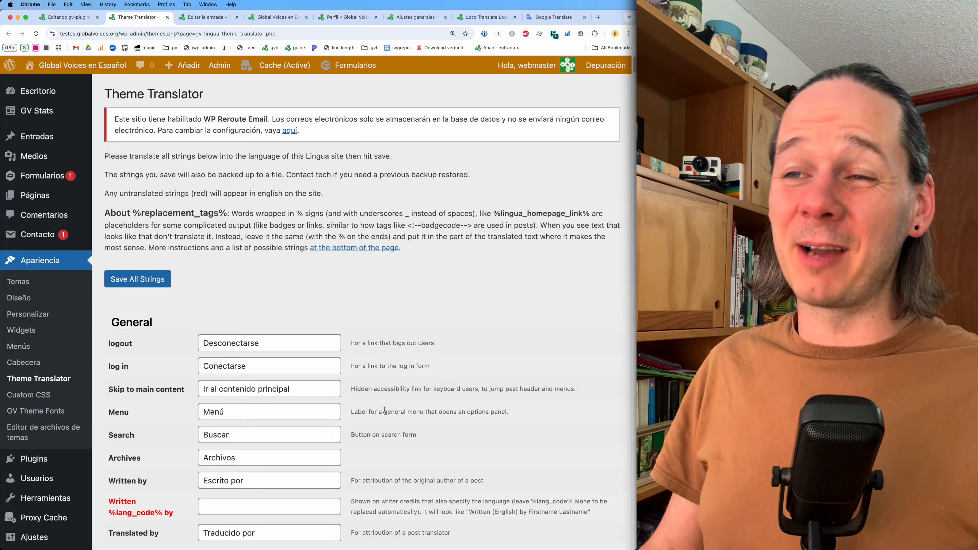
- Scroll through the Theme Translator's translated strings and their fields
scroll(385, 410, down, 20)
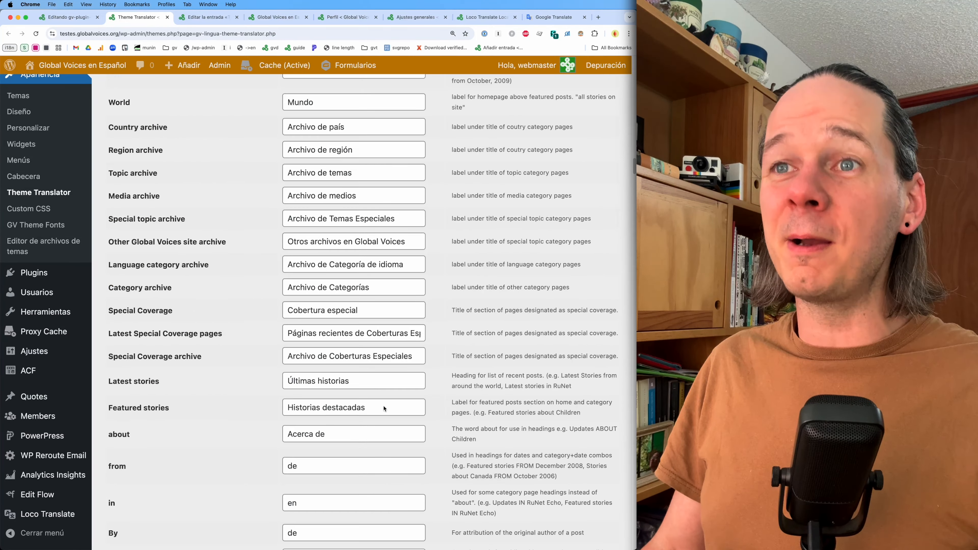
scroll(385, 408, down, 20)
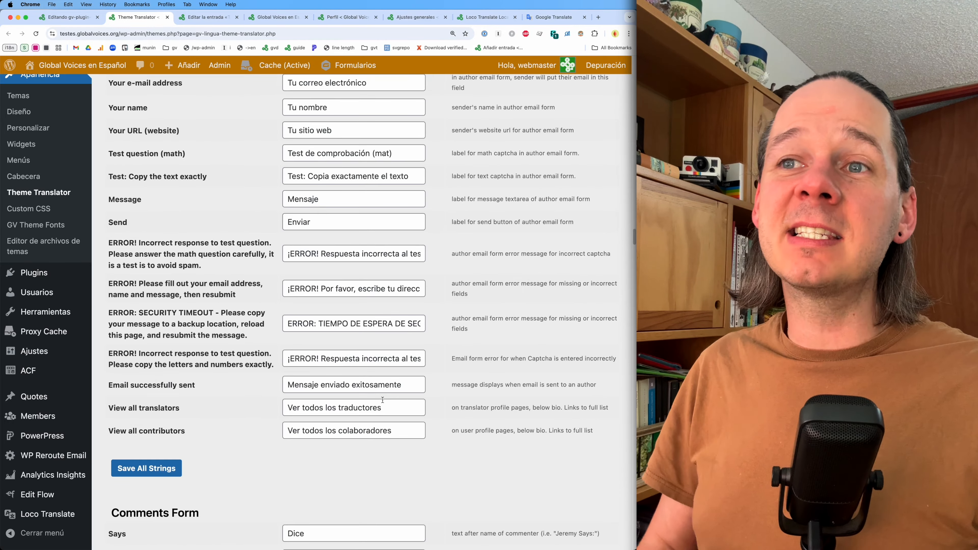
scroll(383, 400, down, 20)
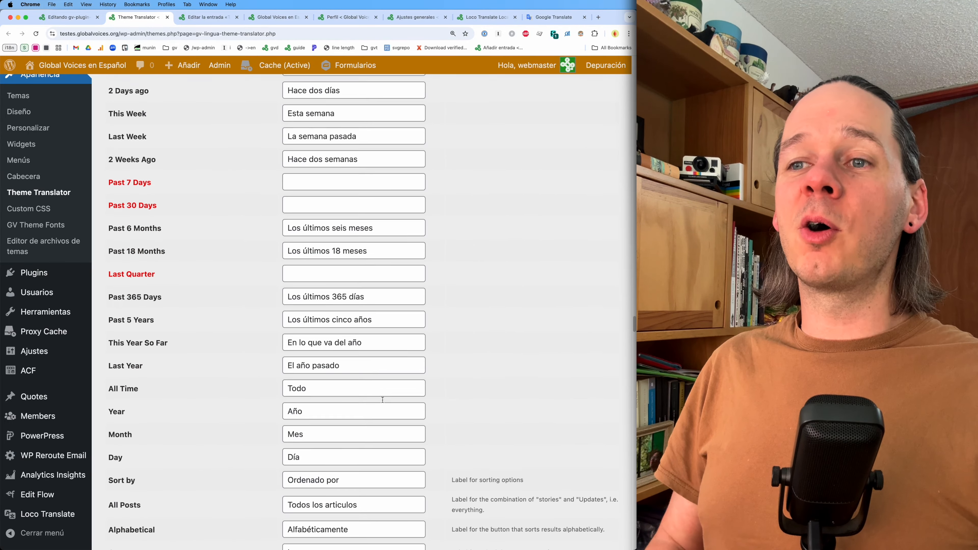
scroll(383, 400, down, 1)
scroll(382, 400, up, 20)
right_click(383, 400)
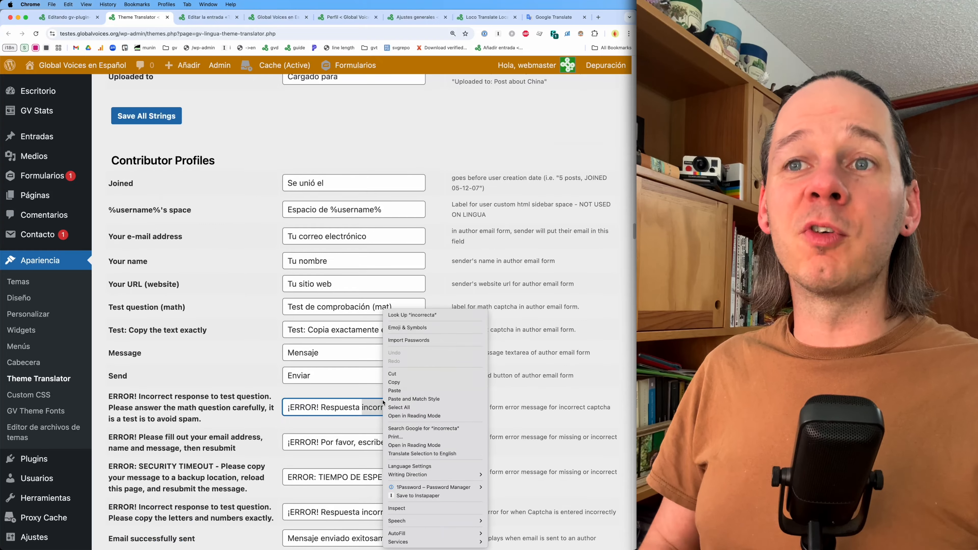
click(221, 361)
scroll(221, 362, up, 20)
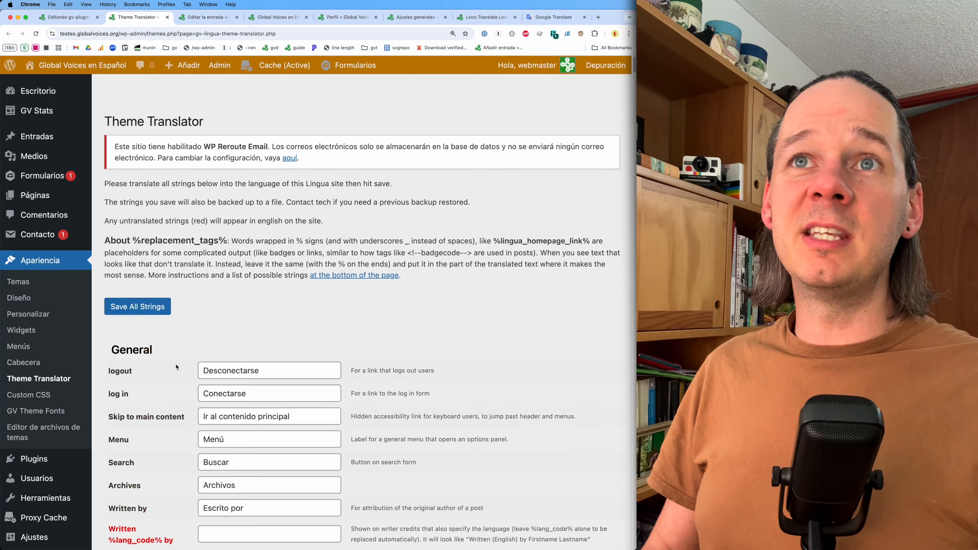
- Move the front-end site tab beside the editor tab and open the site's navigation menu
key(super+1)
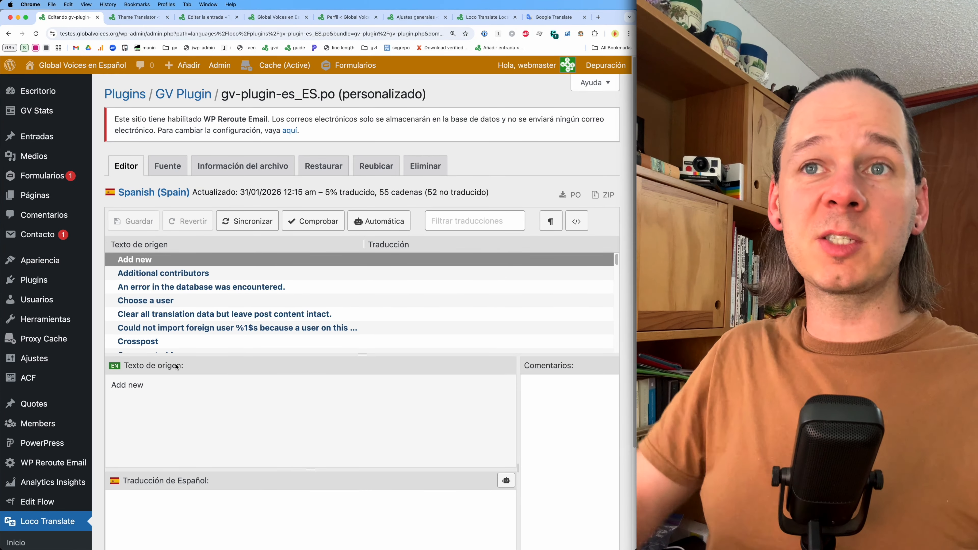
key(super+2)
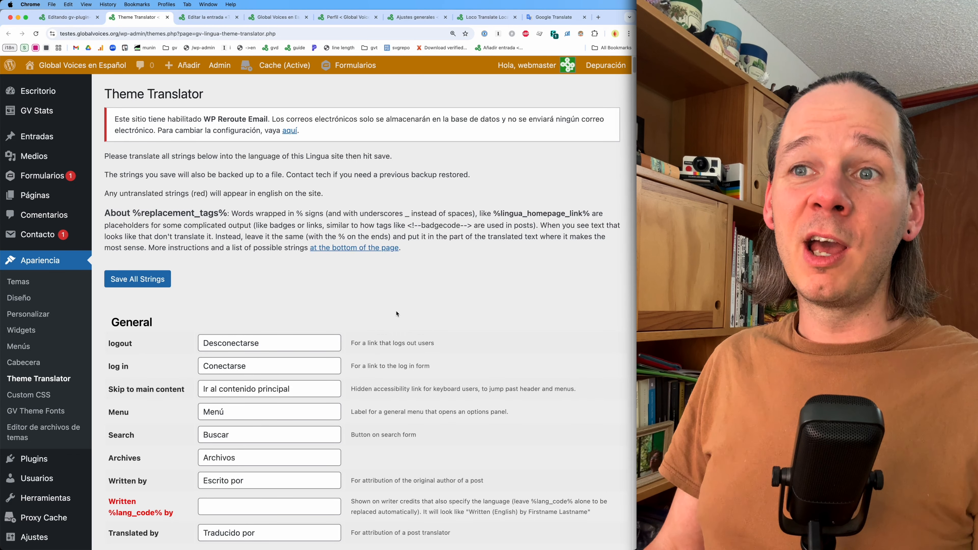
drag(278, 17, 136, 17)
scroll(423, 301, up, 1)
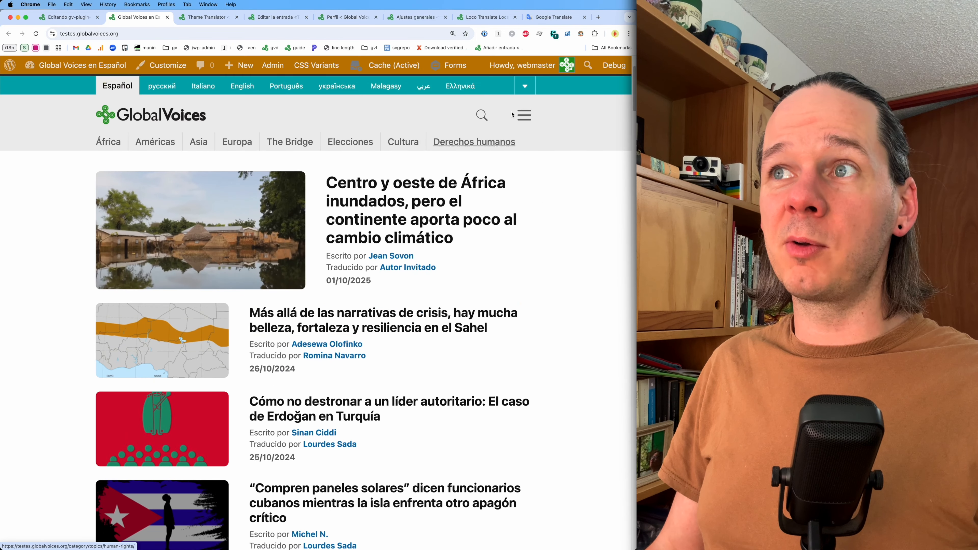
click(527, 116)
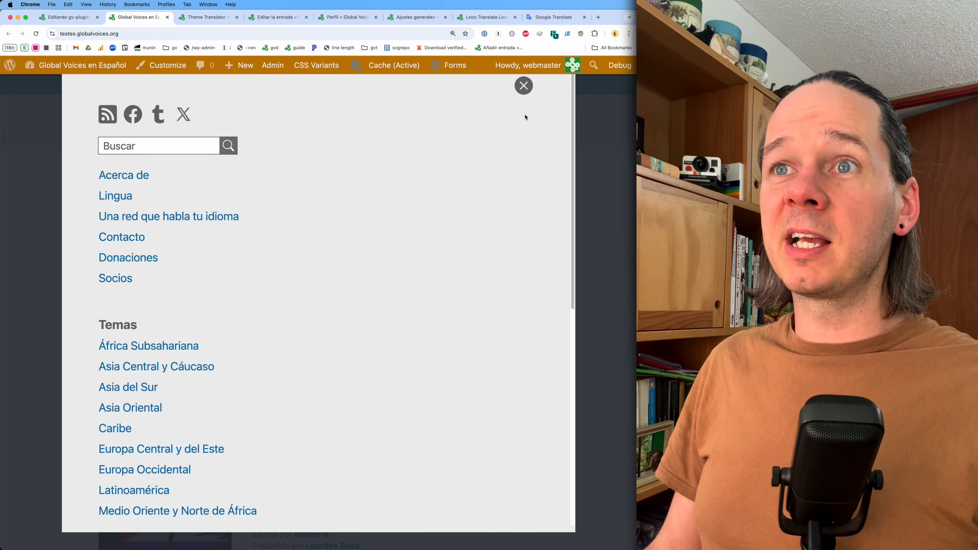
- Close the site's navigation menu and cycle through the open admin tabs to compare the Spanish interface
click(113, 144)
click(523, 85)
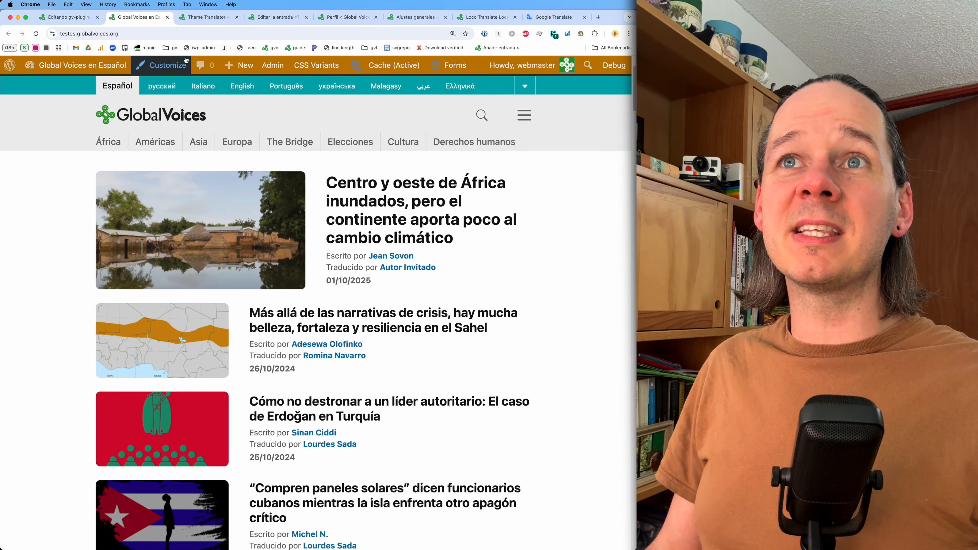
click(335, 17)
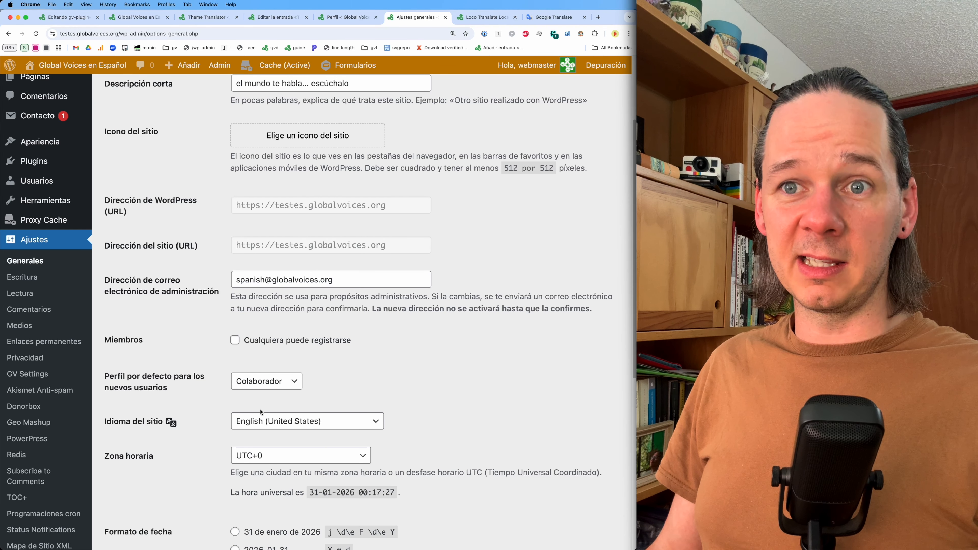
click(282, 21)
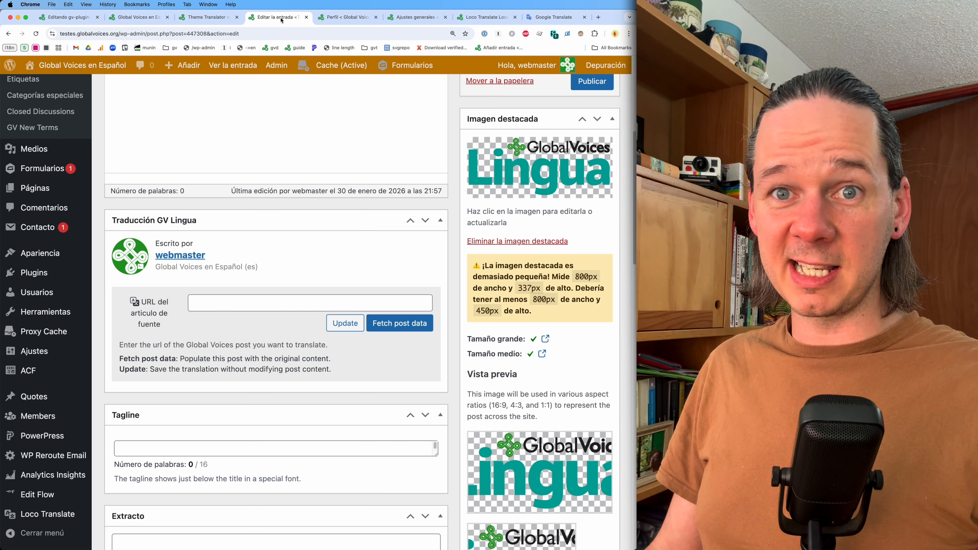
click(208, 17)
scroll(261, 244, down, 15)
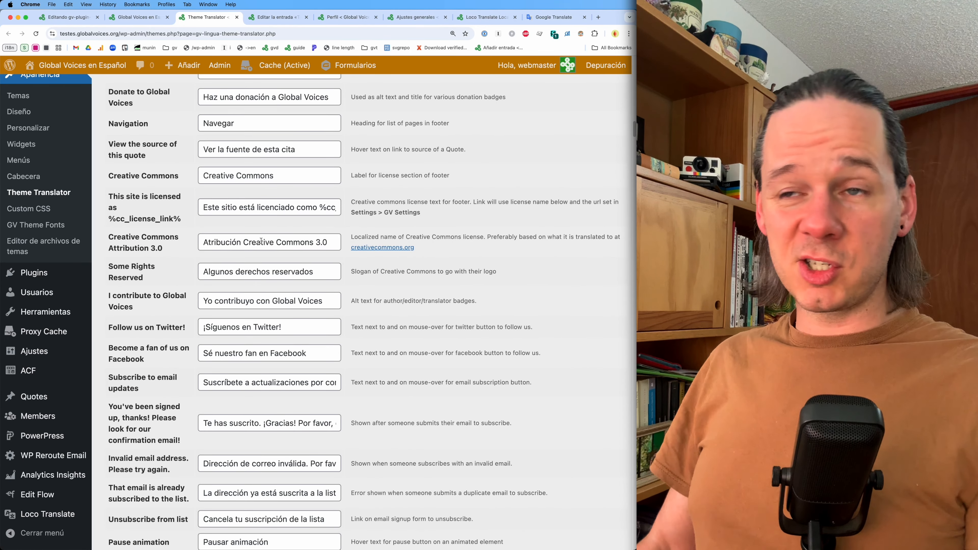
key(ctrl+Tab)
key(ctrl+Tab)
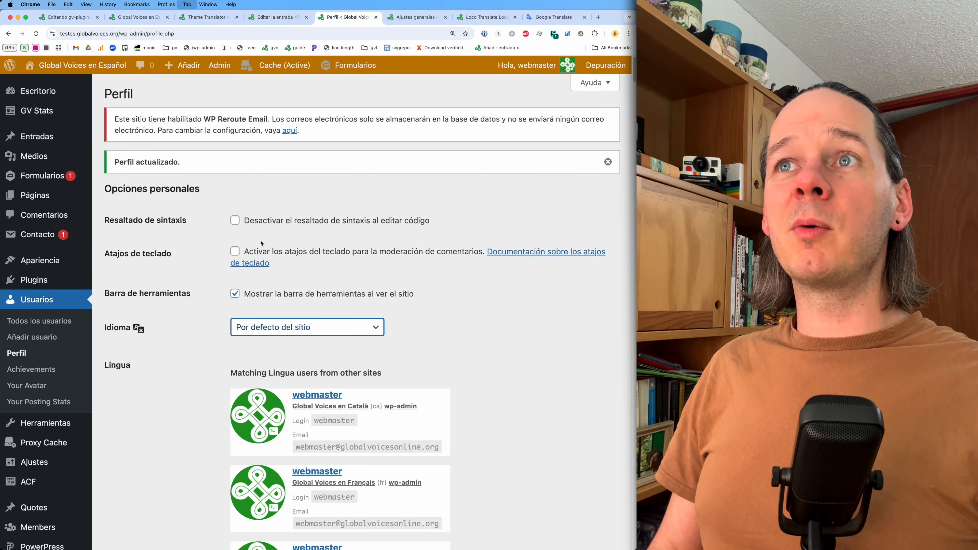
key(ctrl+Tab)
key(ctrl+shift+Tab)
key(ctrl+shift+Tab)
key(ctrl+shift+Tab)
key(ctrl+shift+Tab)
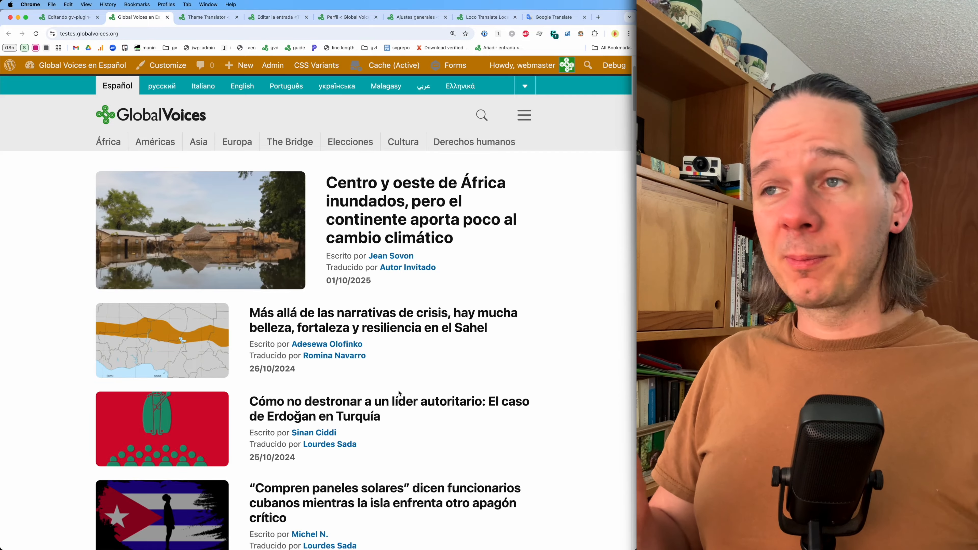
- Compare the Loco Translate editor's plugin strings with the Theme Translator's General strings
key(super+alt+Left)
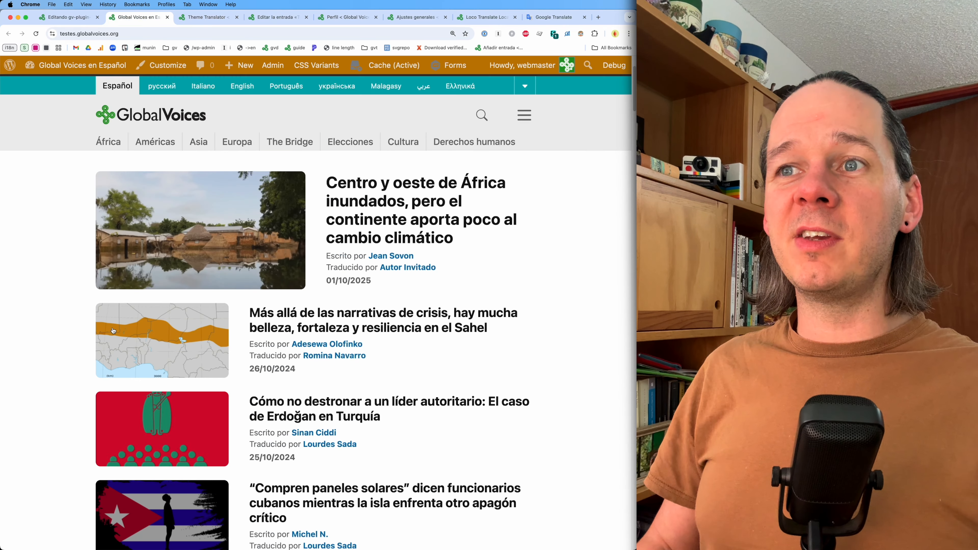
click(67, 17)
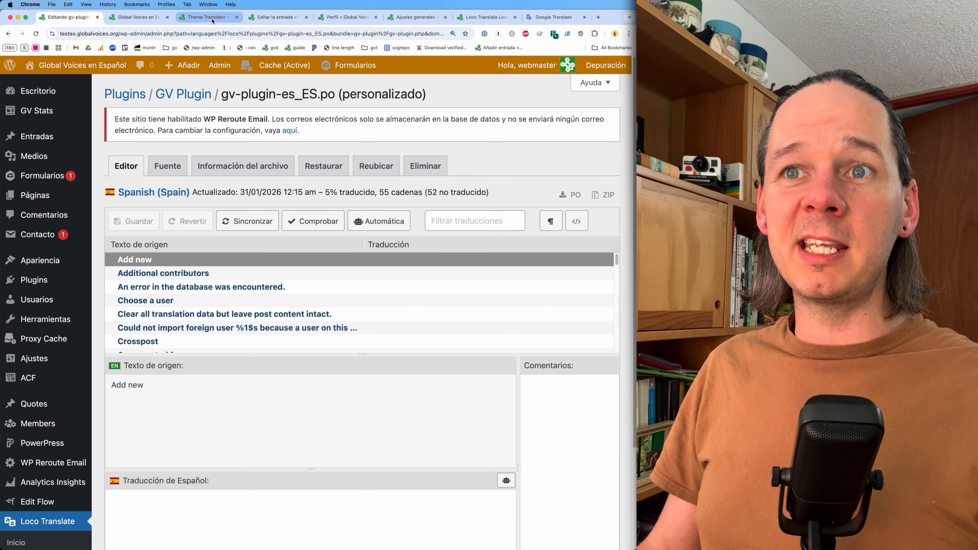
click(212, 17)
scroll(141, 234, up, 15)
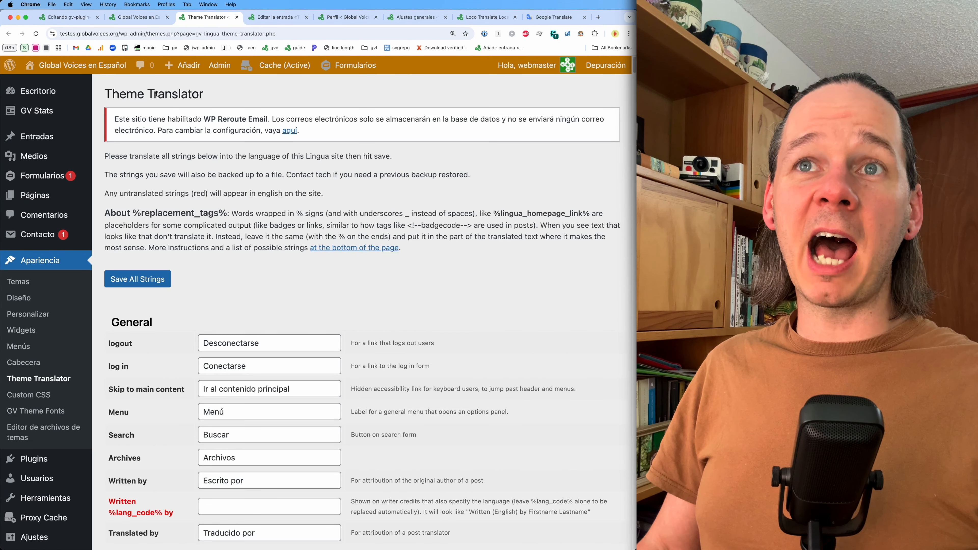
click(77, 17)
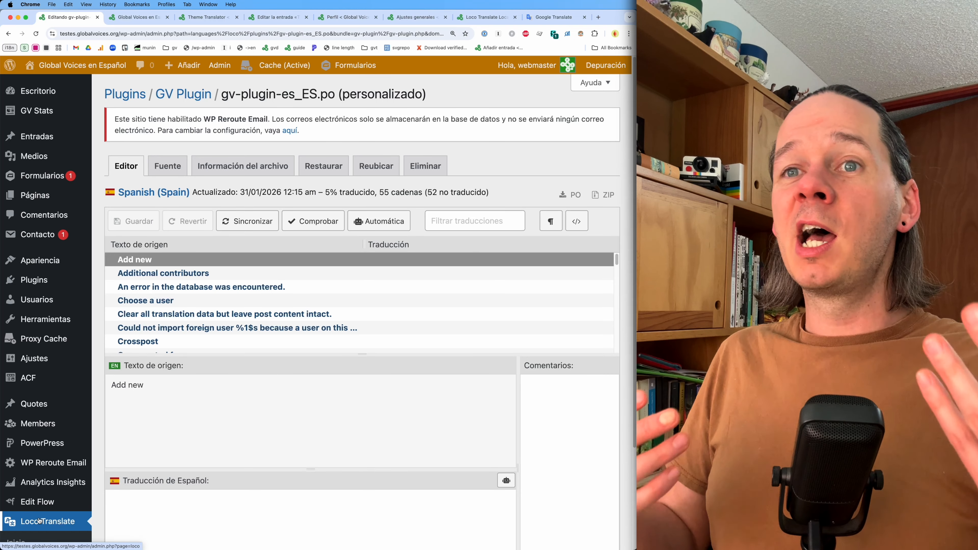
- Review the Spanish post editor for the test post, scrolling back to the top of the page
click(153, 20)
click(201, 20)
click(256, 20)
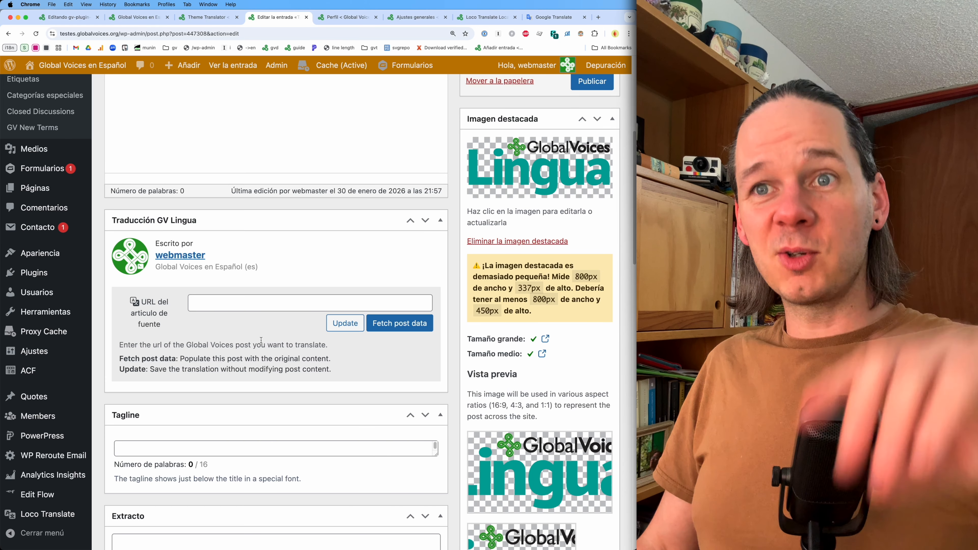
scroll(238, 334, up, 2)
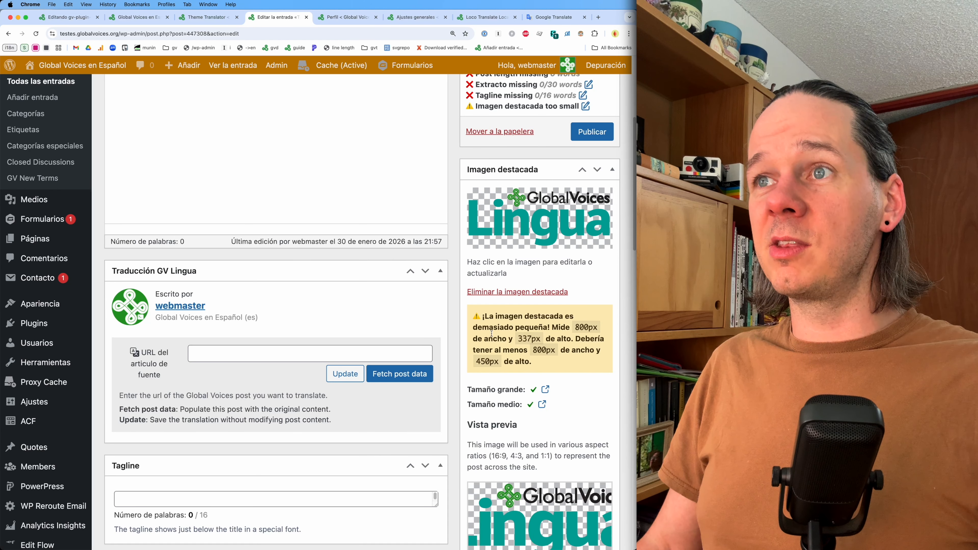
scroll(556, 375, up, 3)
scroll(502, 110, up, 4)
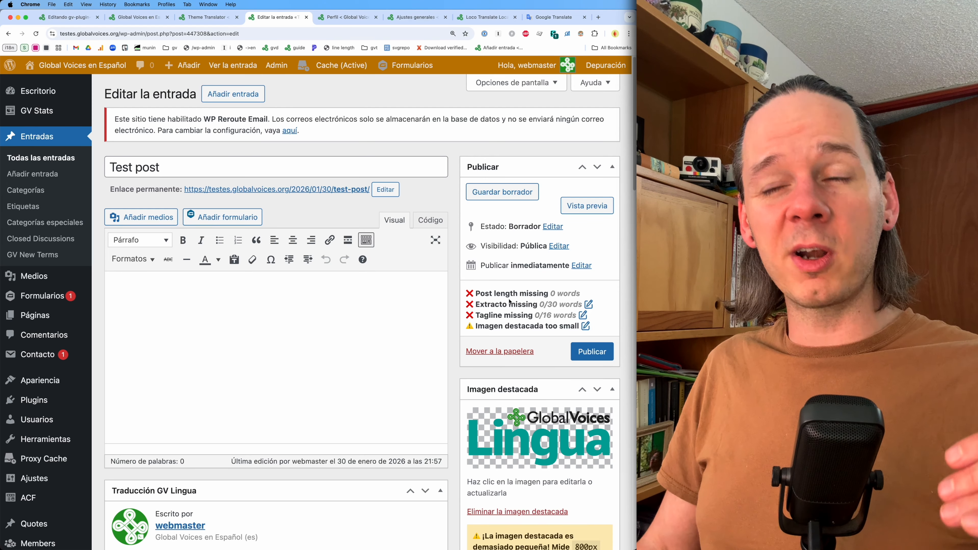
- Select the "Choose a user" string in the translation editor and compare it with the Theme Translator fields
key(super+1)
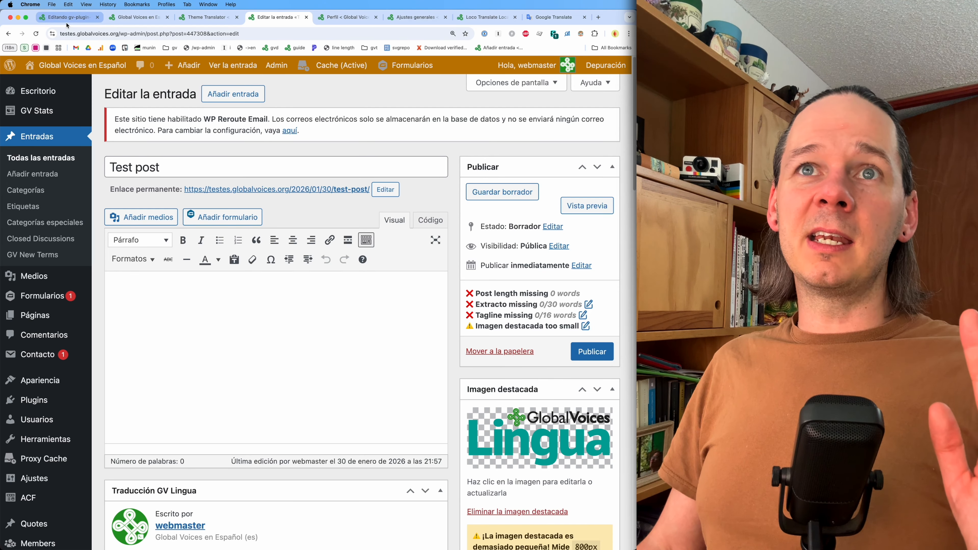
click(186, 300)
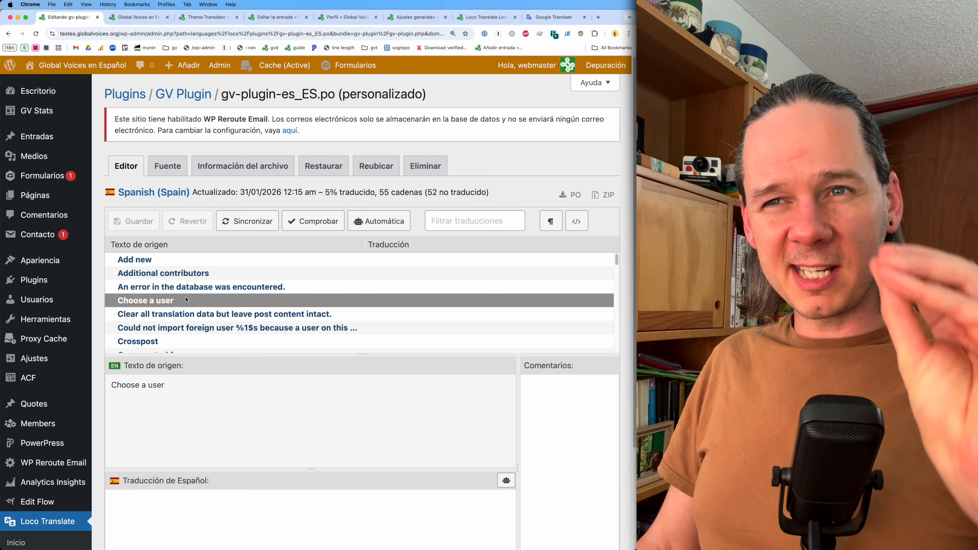
click(208, 17)
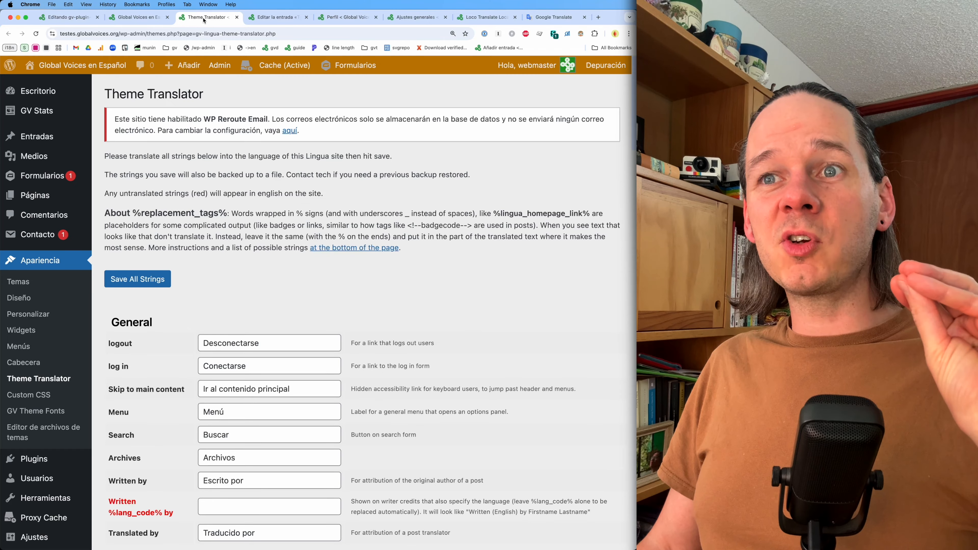
scroll(234, 359, down, 5)
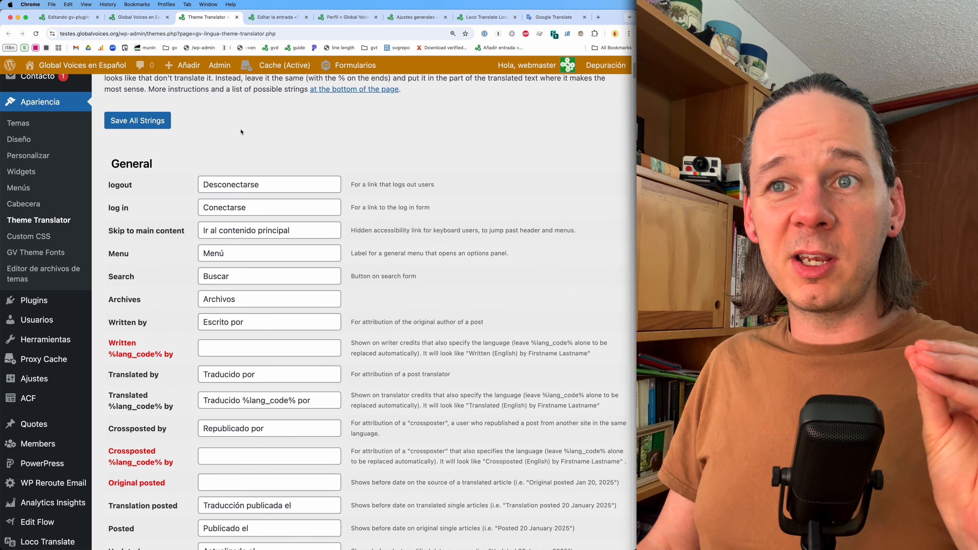
- Switch through the front-end site, profile and general settings tabs and return to the translation editor
click(144, 20)
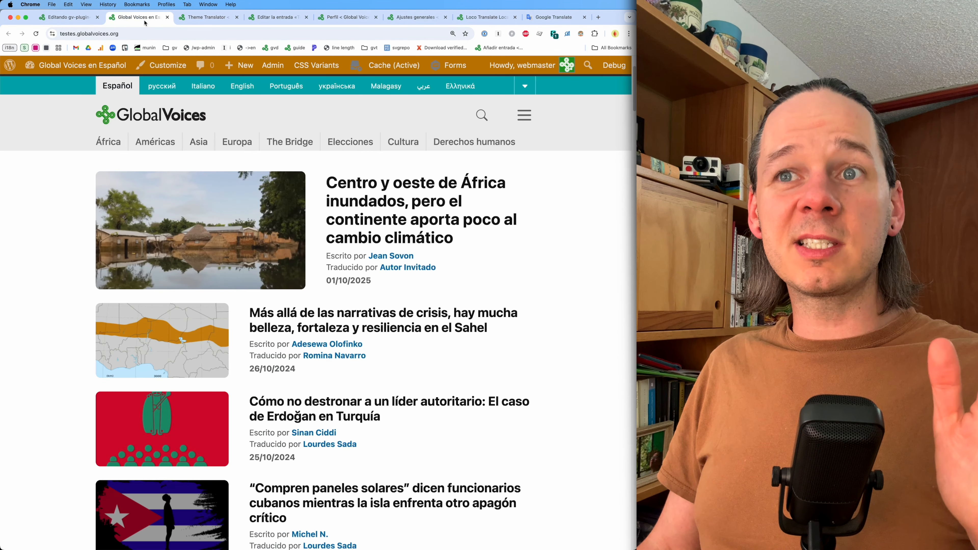
click(323, 18)
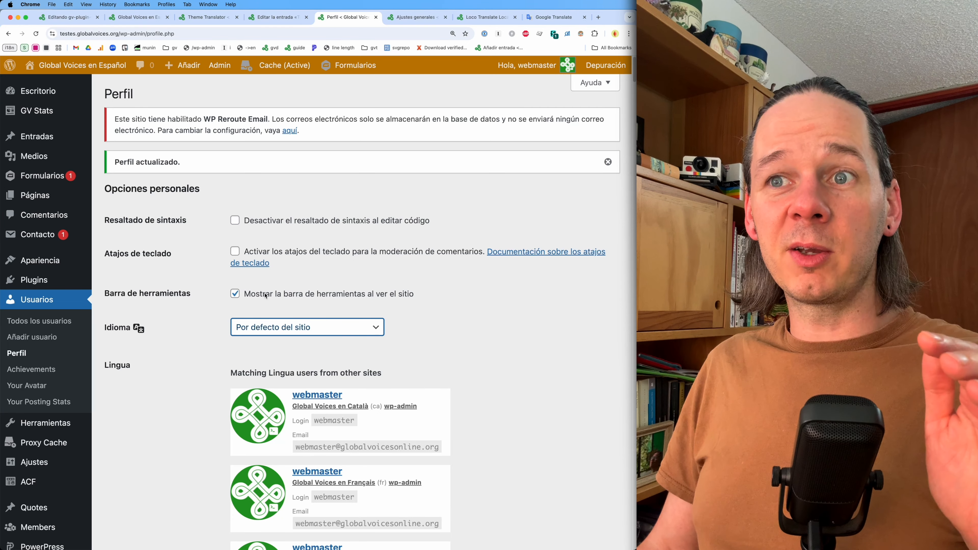
click(397, 18)
click(143, 19)
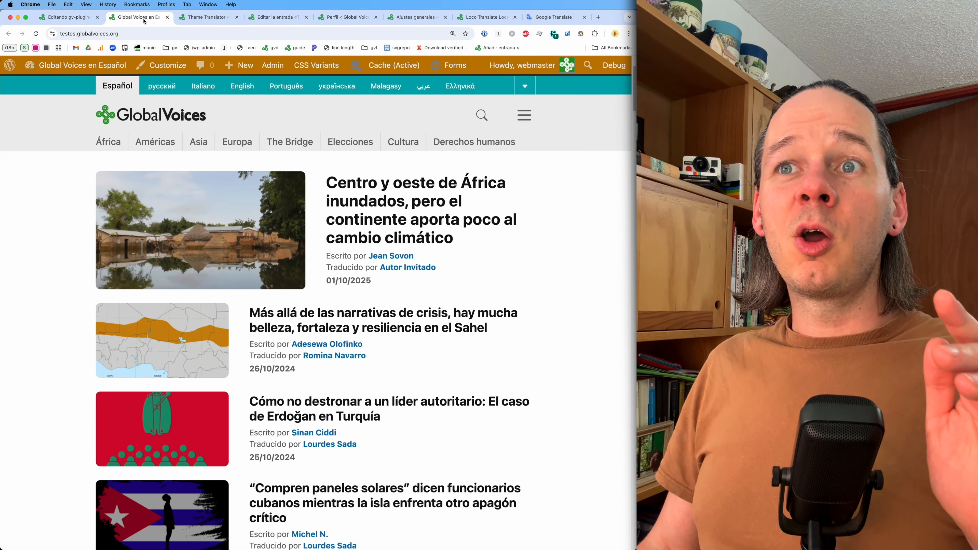
click(69, 17)
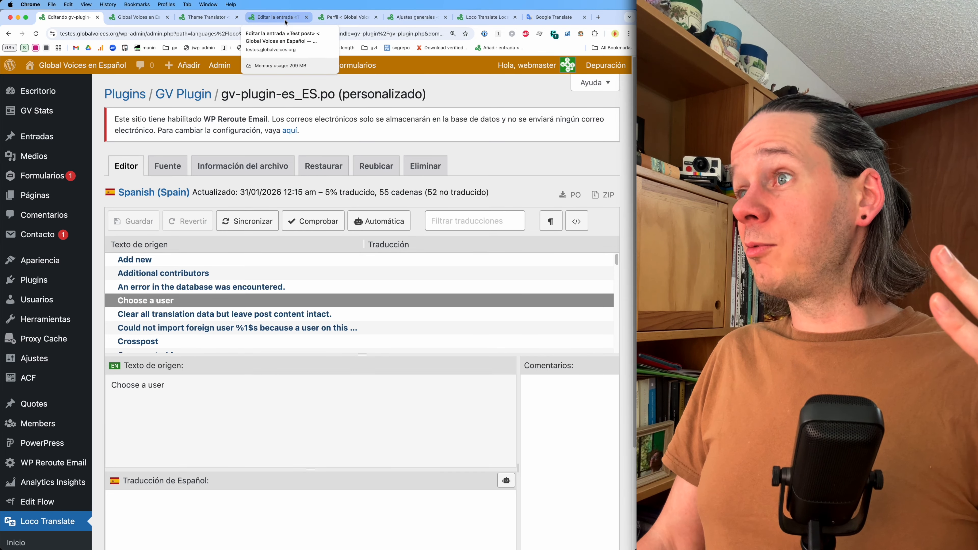
- Open the Loco Translate Localization guide page and review its workflow sections
click(487, 18)
scroll(378, 361, down, 10)
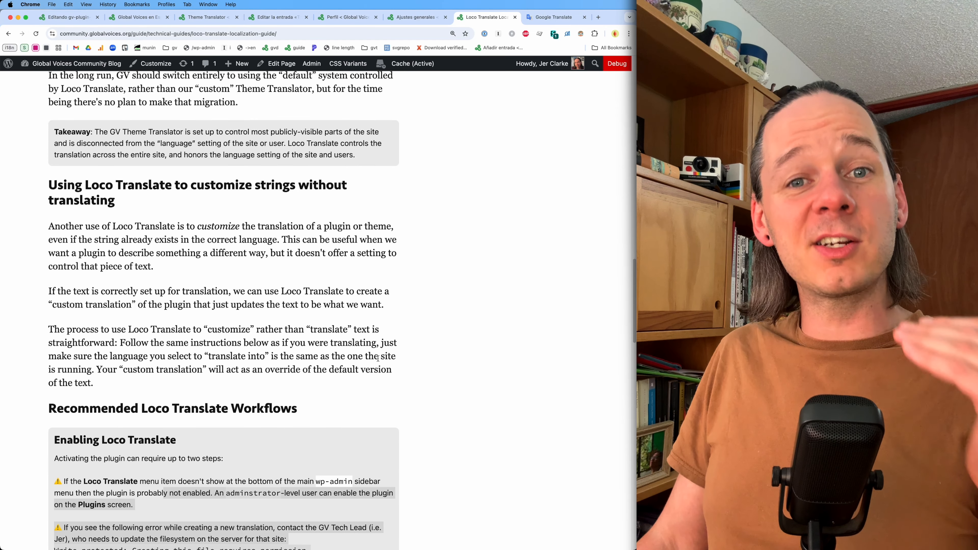
scroll(378, 359, up, 10)
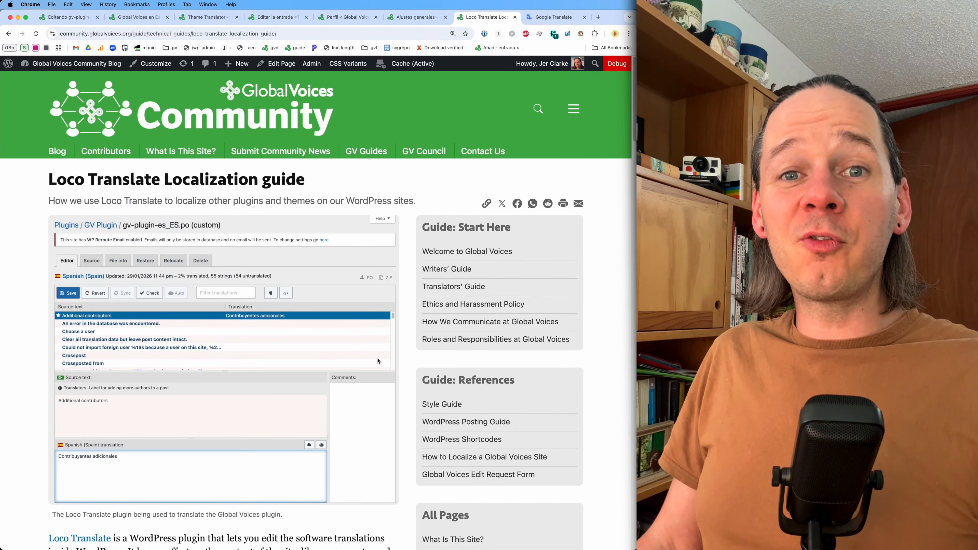